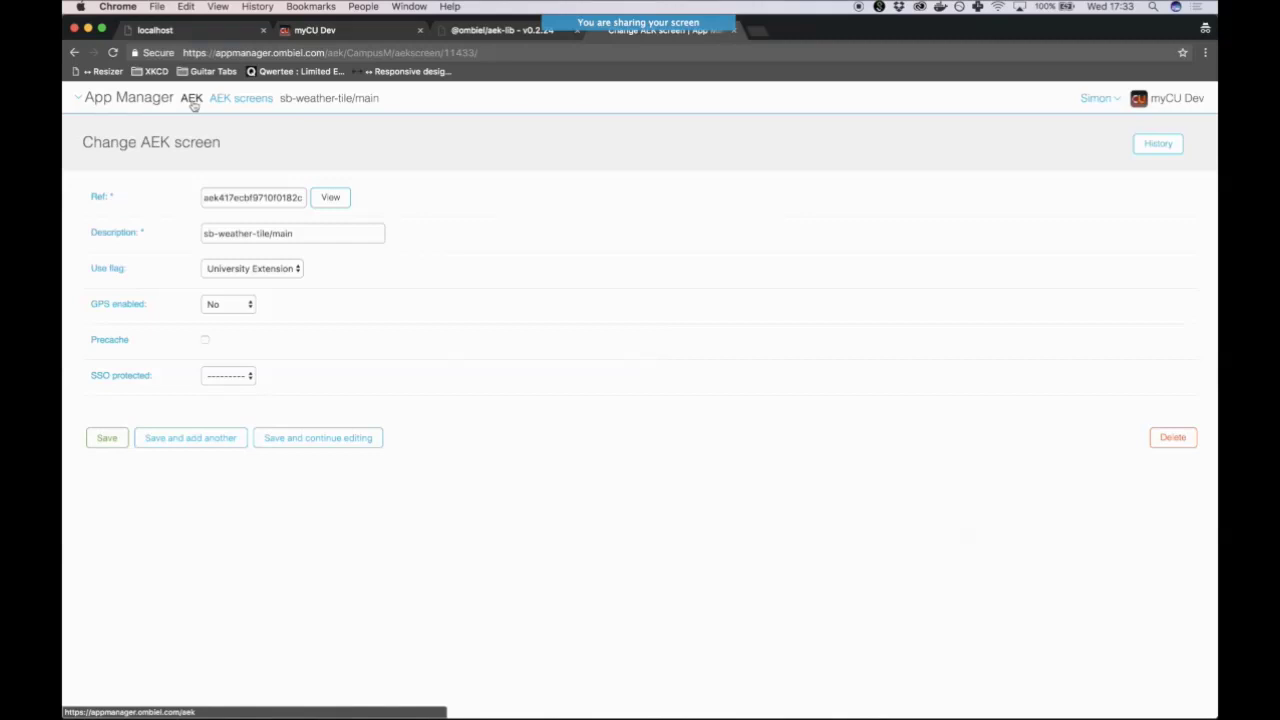
Open the list of AEK menu options in the AEK area.
{"action": "left_click", "coordinate": [161, 103]}
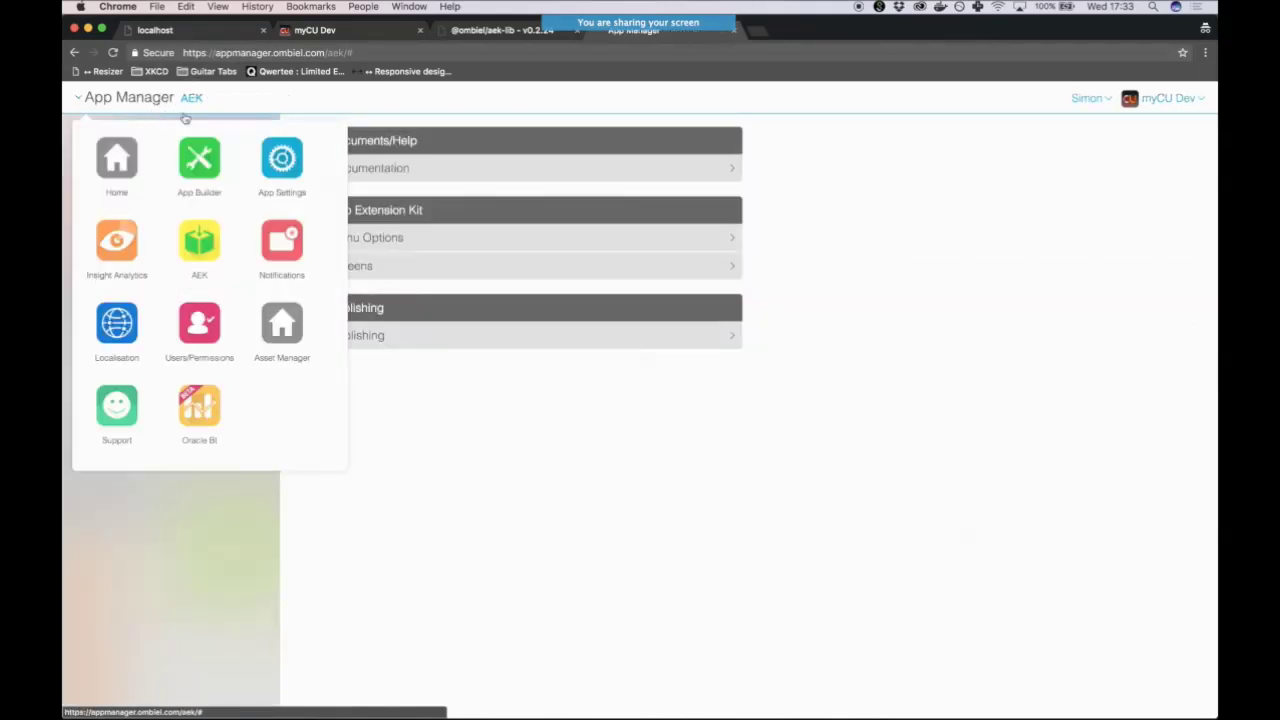
{"action": "left_click", "coordinate": [196, 242]}
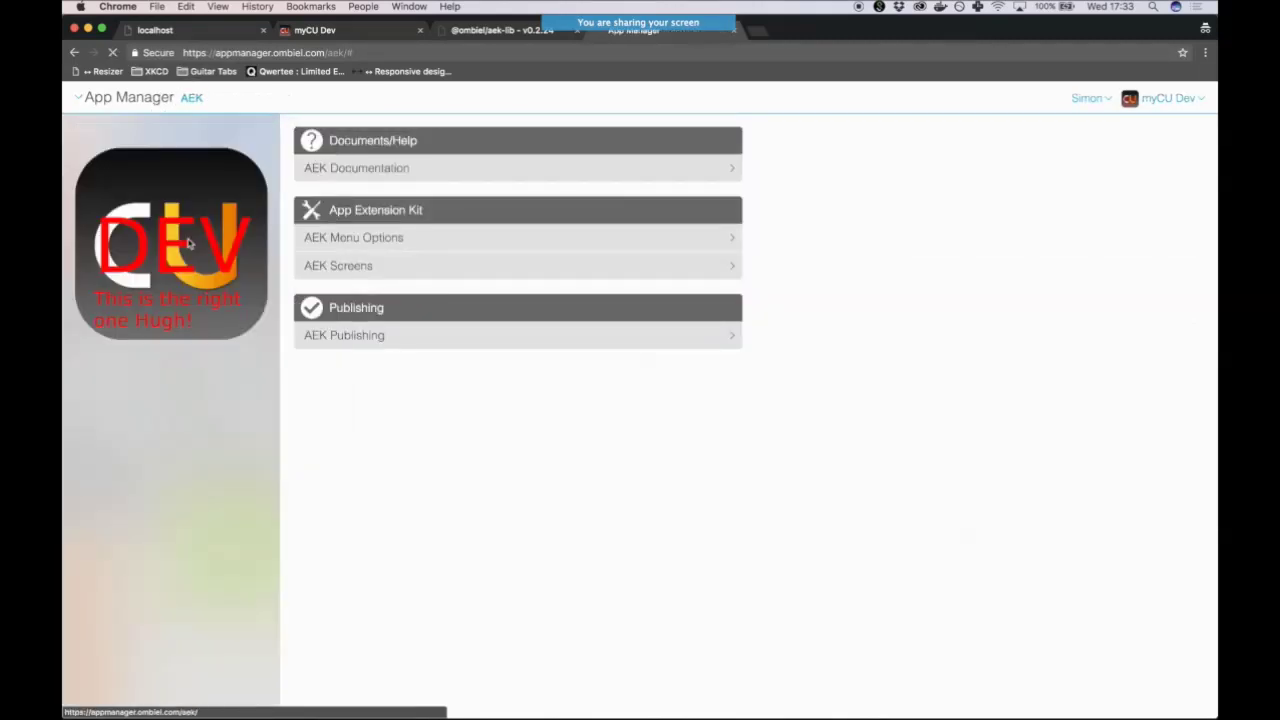
{"action": "left_click", "coordinate": [449, 240]}
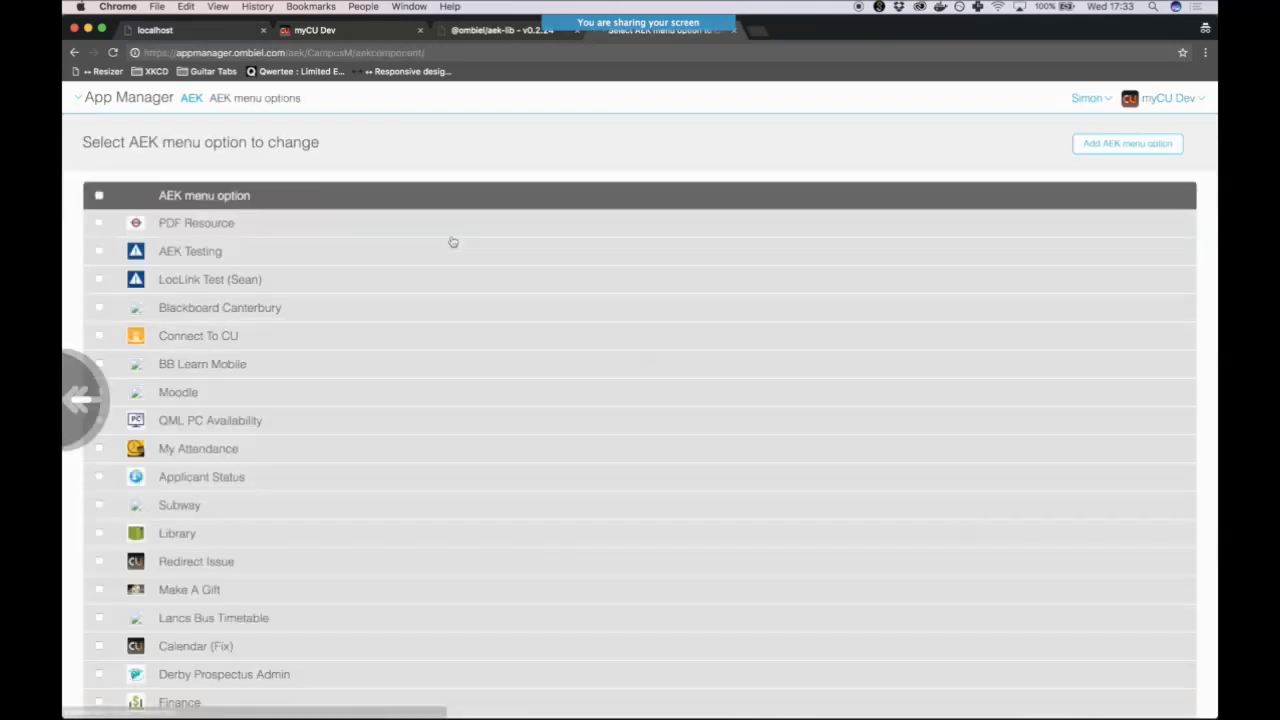
{"action": "scroll", "coordinate": [453, 242], "scroll_direction": "left", "scroll_amount": 5}
{"action": "left_click", "coordinate": [428, 246]}
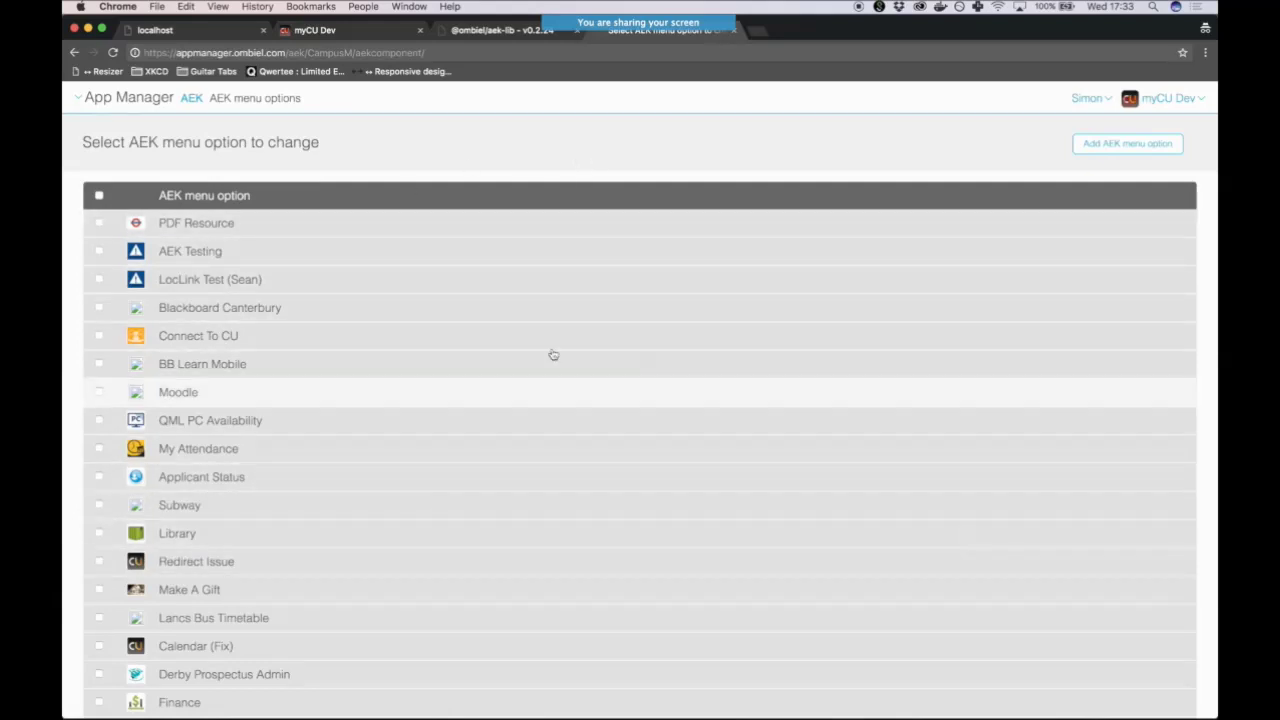
{"action": "scroll", "coordinate": [486, 460], "scroll_direction": "down", "scroll_amount": 1}
{"action": "scroll", "coordinate": [487, 461], "scroll_direction": "up", "scroll_amount": 1}
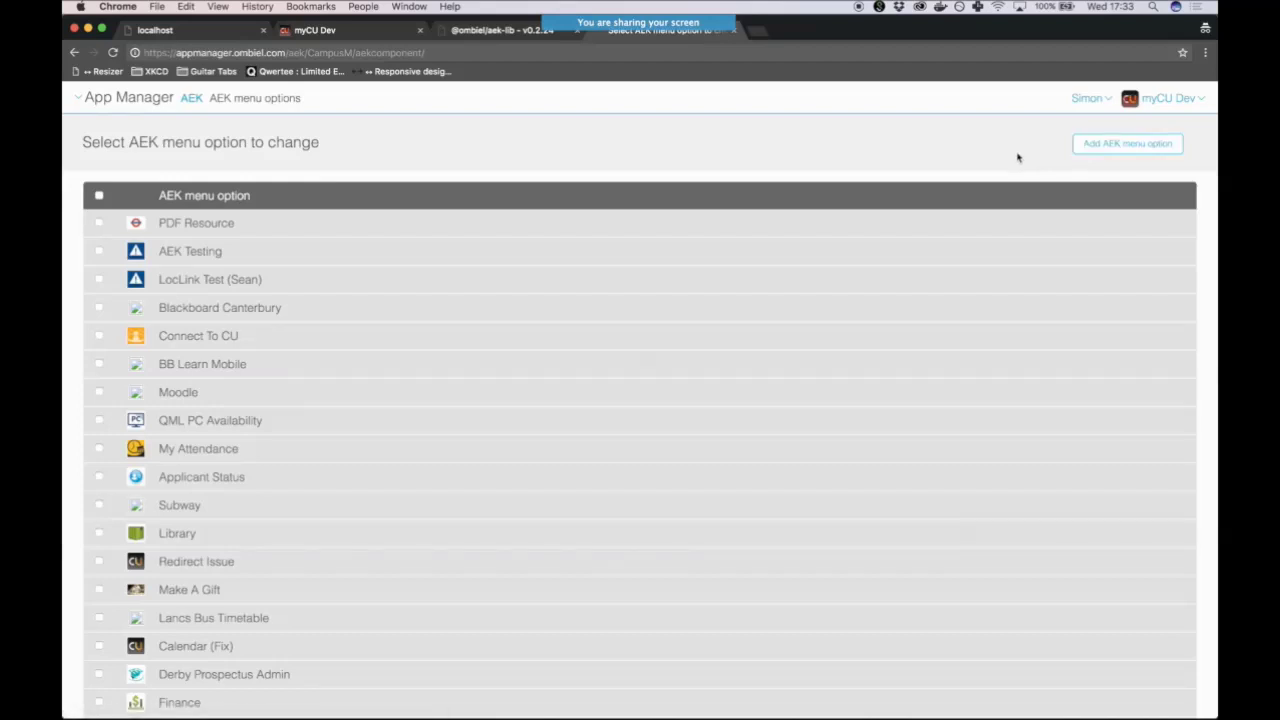
Start a new AEK menu option and describe it with the owner's first name in the possessive followed by "Weather Report".
{"action": "left_click", "coordinate": [1116, 147]}
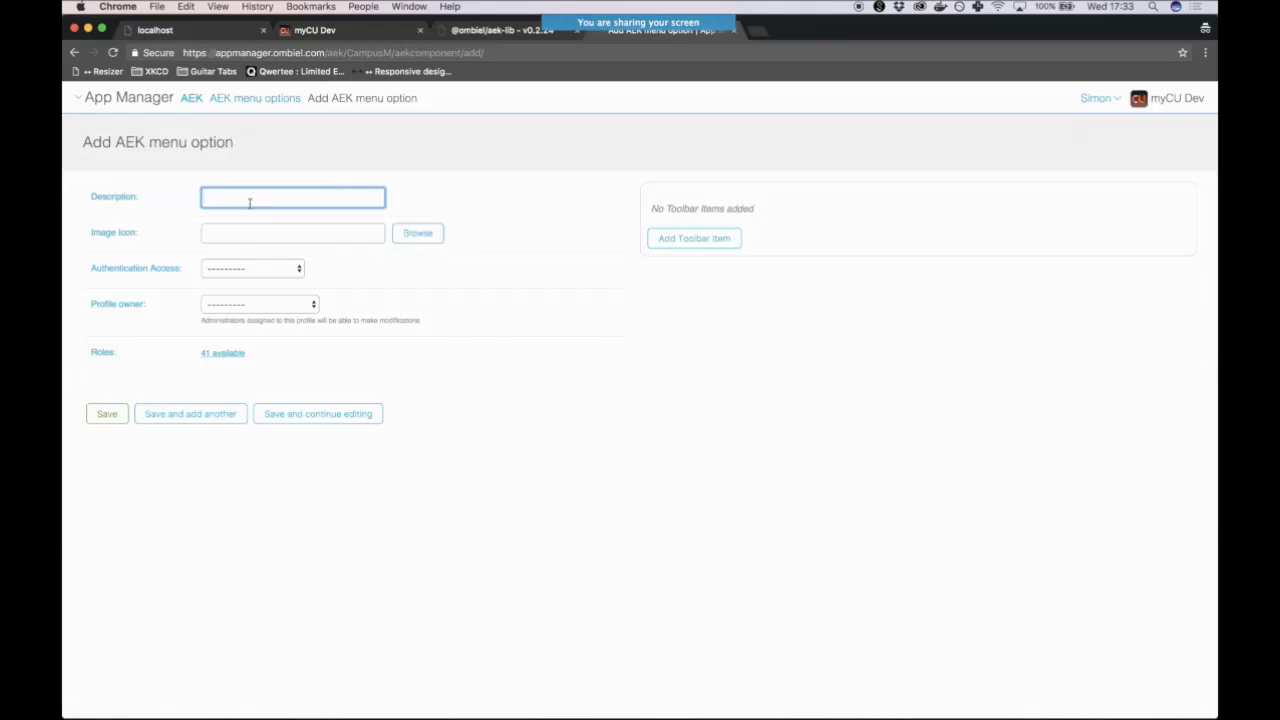
{"action": "type", "text": "Si"}
{"action": "key", "text": "BackSpace"}
{"action": "key", "text": "BackSpace"}
{"action": "type", "text": "Simon"}
{"action": "key", "text": "BackSpace"}
{"action": "key", "text": "BackSpace"}
{"action": "key", "text": "BackSpace"}
{"action": "type", "text": "mon's Weather Report"}
Choose alerts.png from the Asset Manager as the menu option's image icon.
{"action": "left_click", "coordinate": [410, 245]}
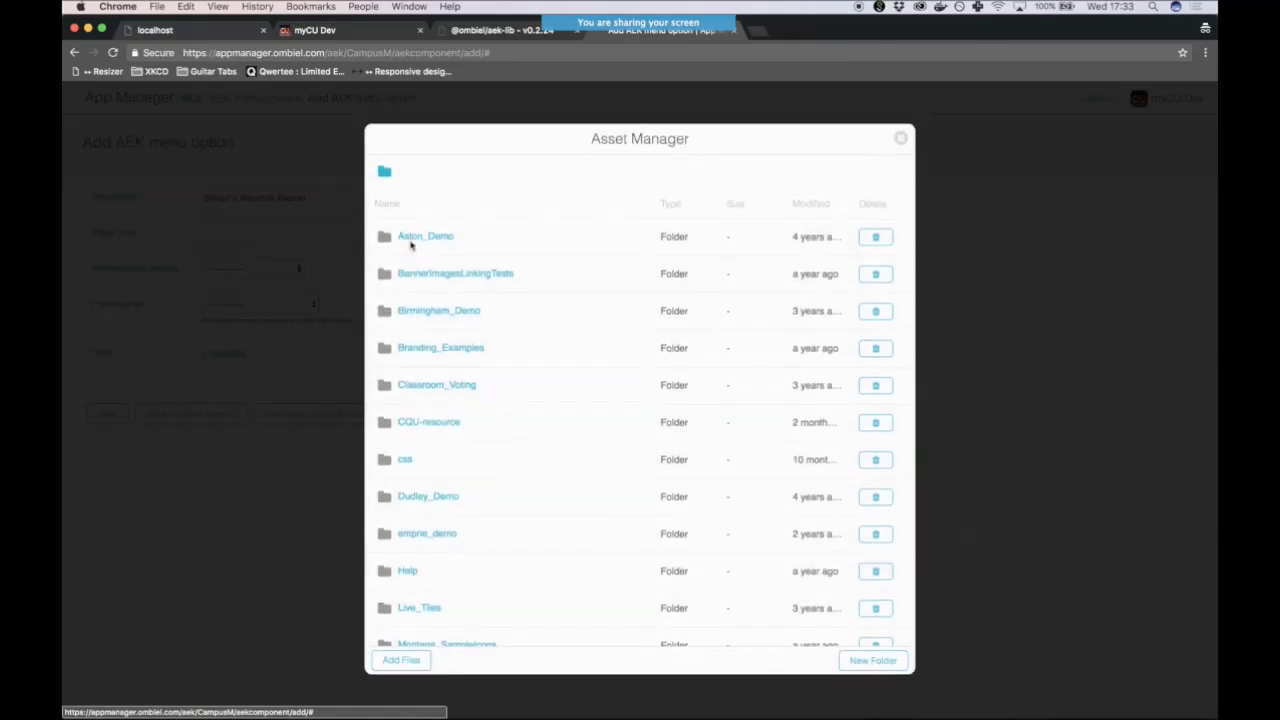
{"action": "scroll", "coordinate": [417, 398], "scroll_direction": "down", "scroll_amount": 5}
{"action": "scroll", "coordinate": [418, 397], "scroll_direction": "down", "scroll_amount": 4}
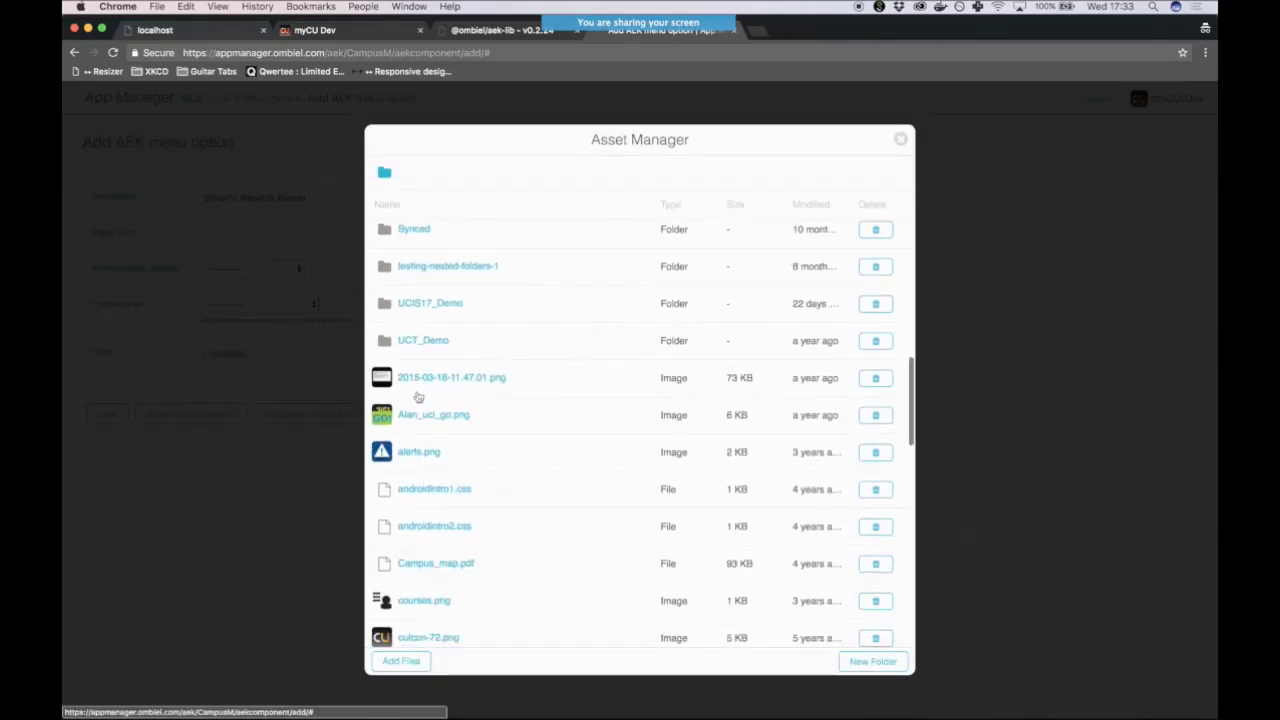
{"action": "left_click", "coordinate": [434, 456]}
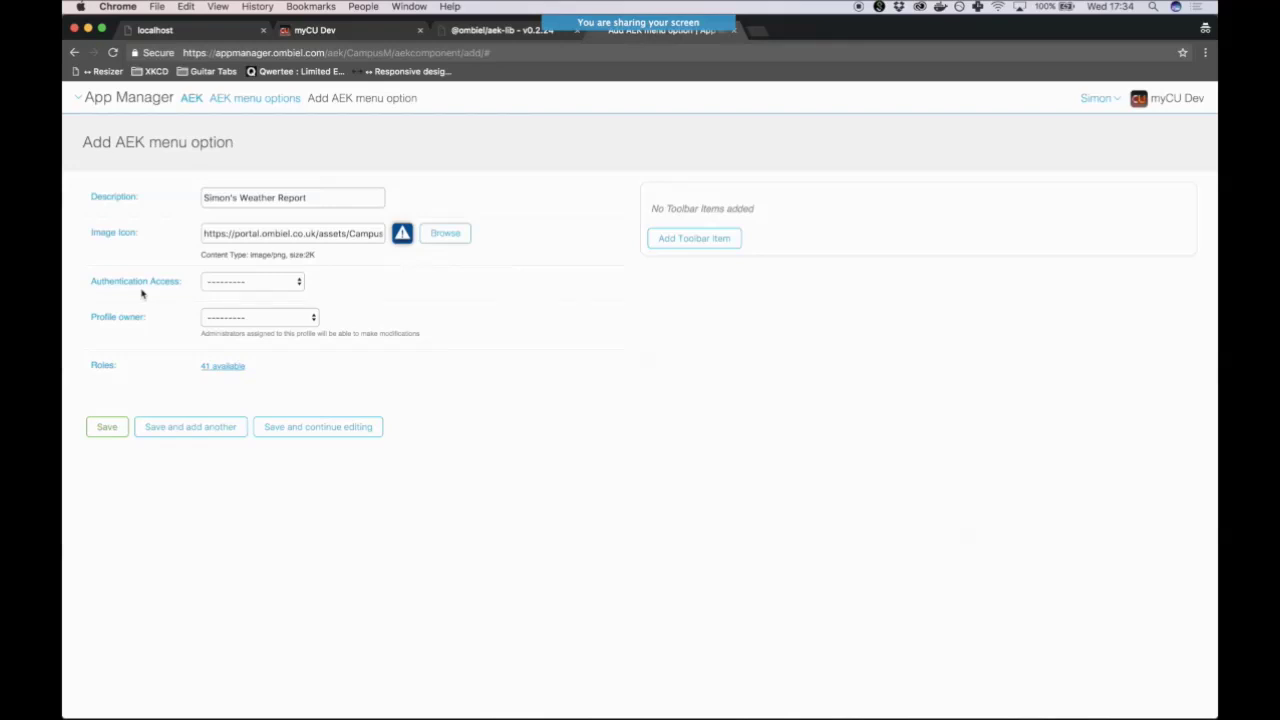
Review the available Authentication Access options for the new menu option.
{"action": "left_click", "coordinate": [255, 285]}
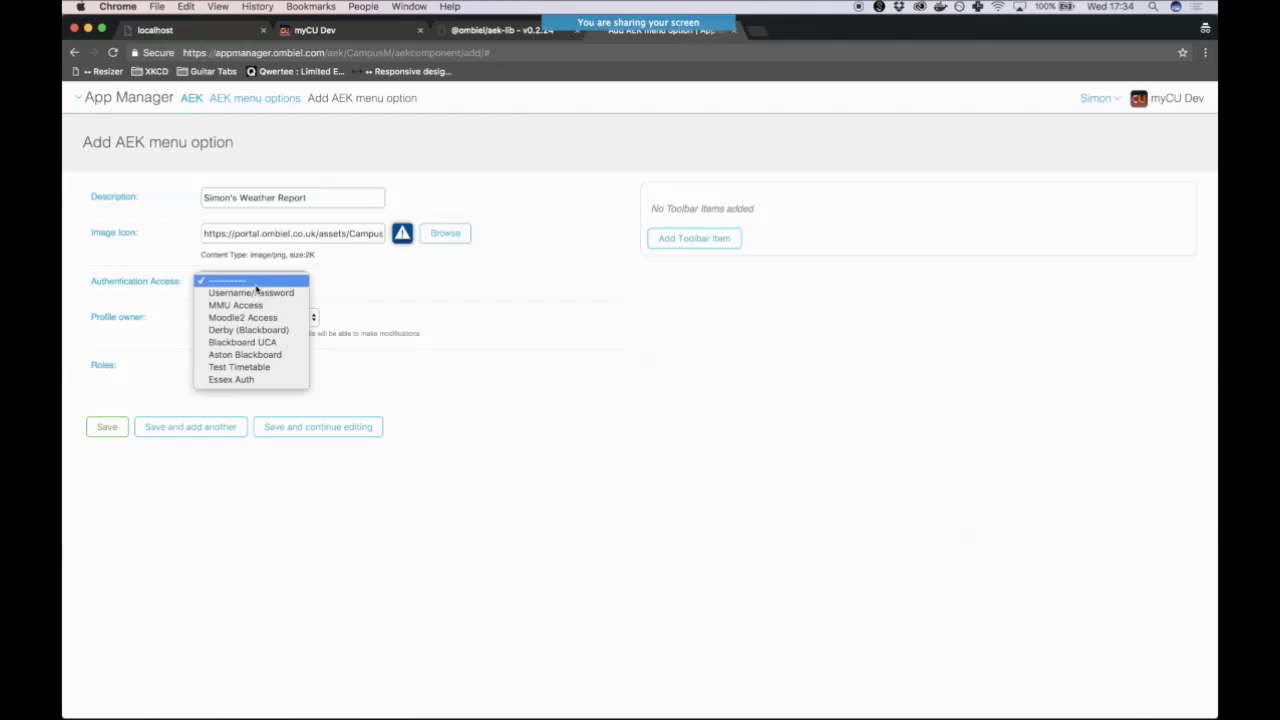
{"action": "left_click", "coordinate": [389, 291]}
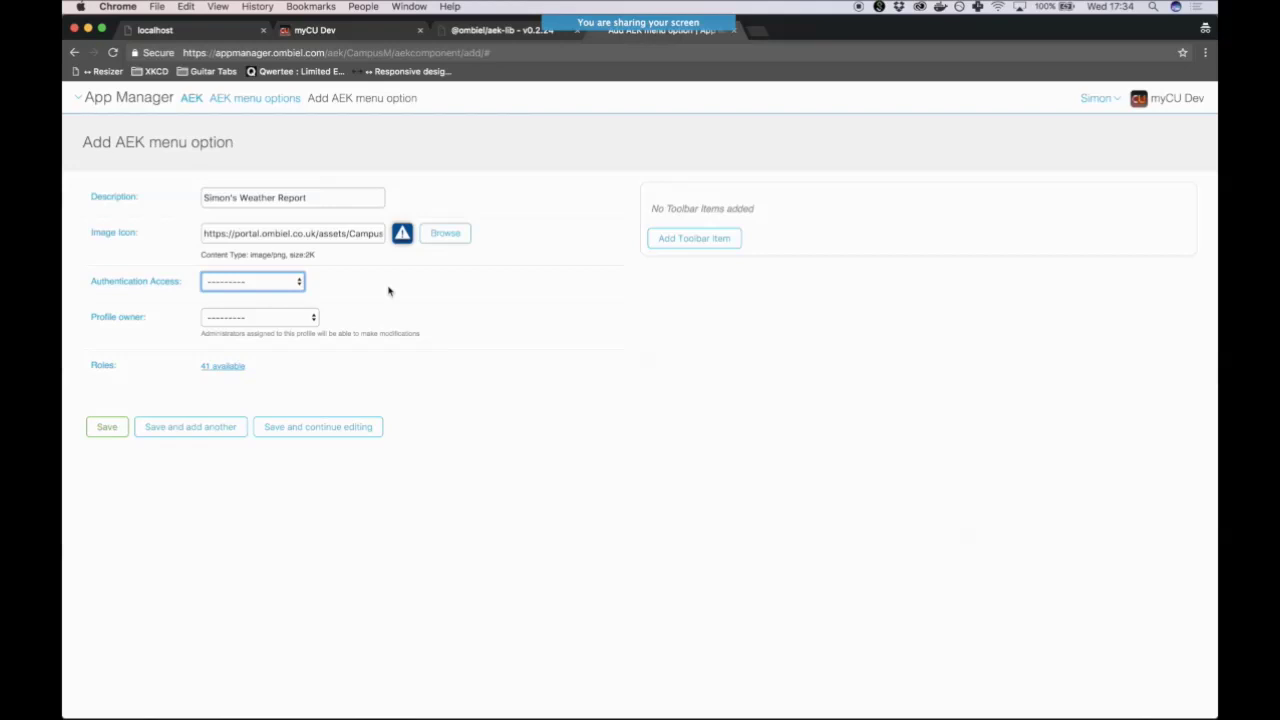
{"action": "left_click", "coordinate": [240, 282]}
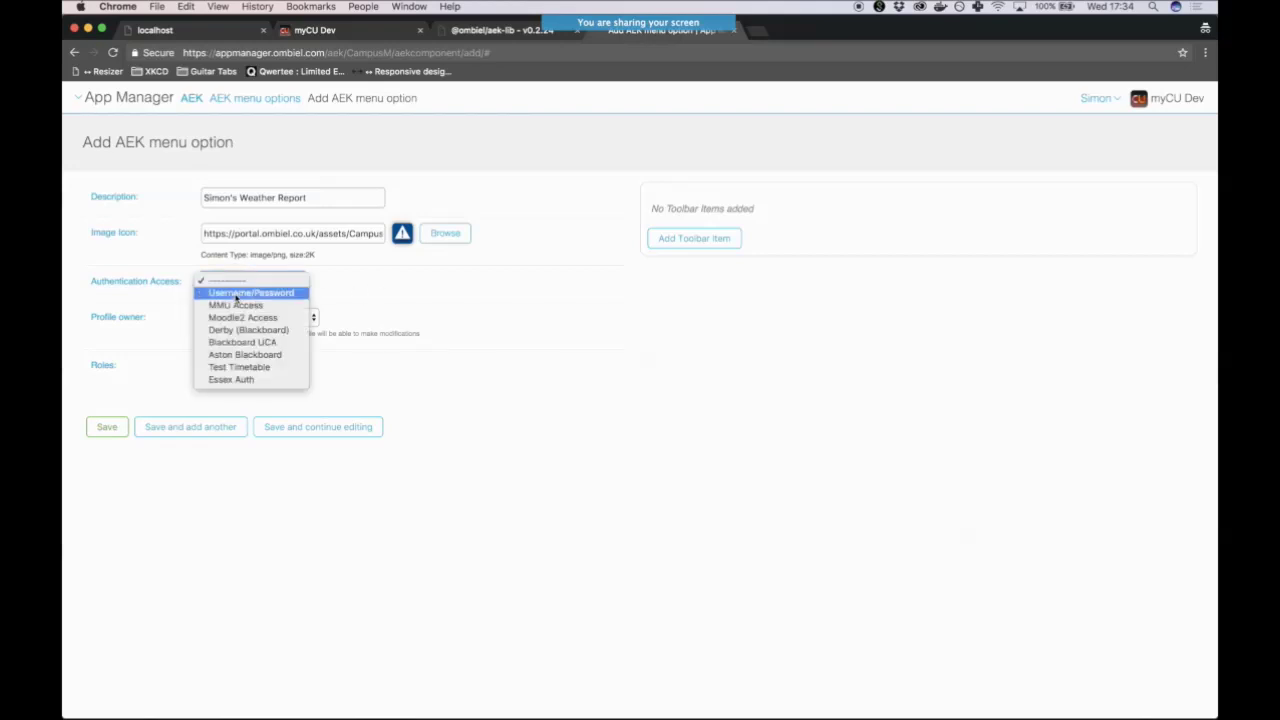
{"action": "left_click", "coordinate": [426, 291]}
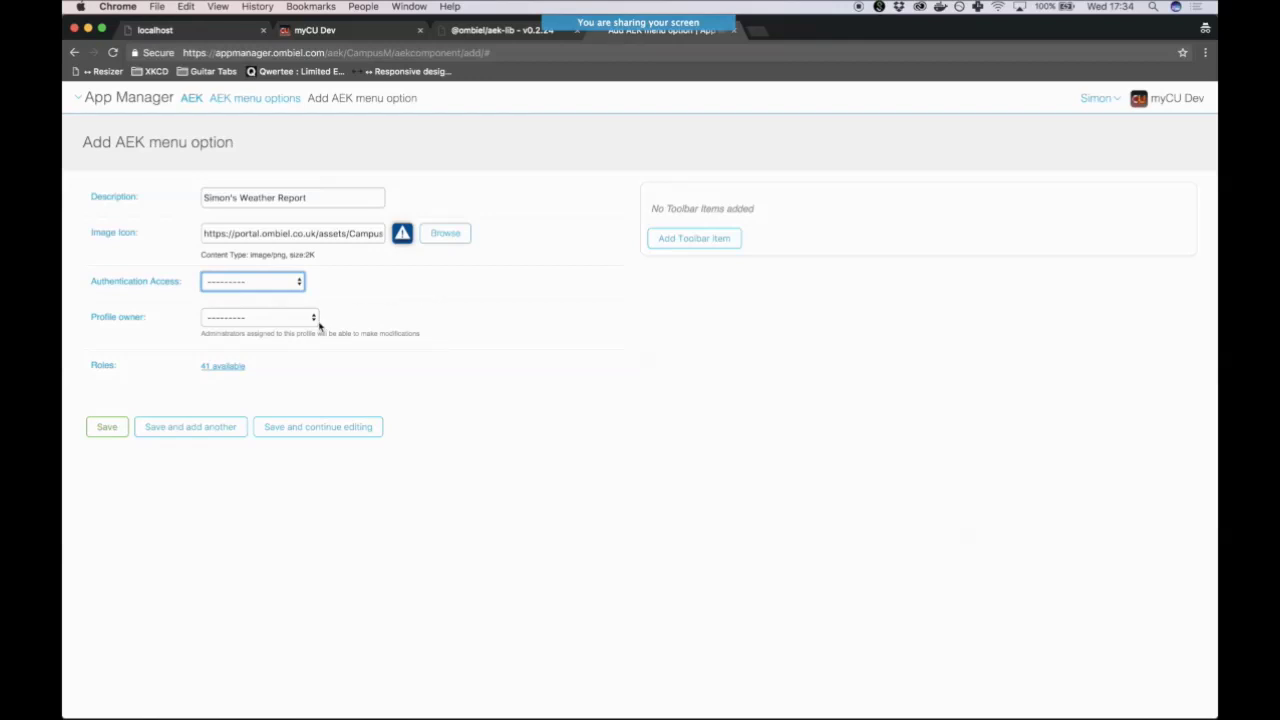
Set the profile owner to Campus Open House and assign the Campus Open House Default role.
{"action": "left_click", "coordinate": [305, 320]}
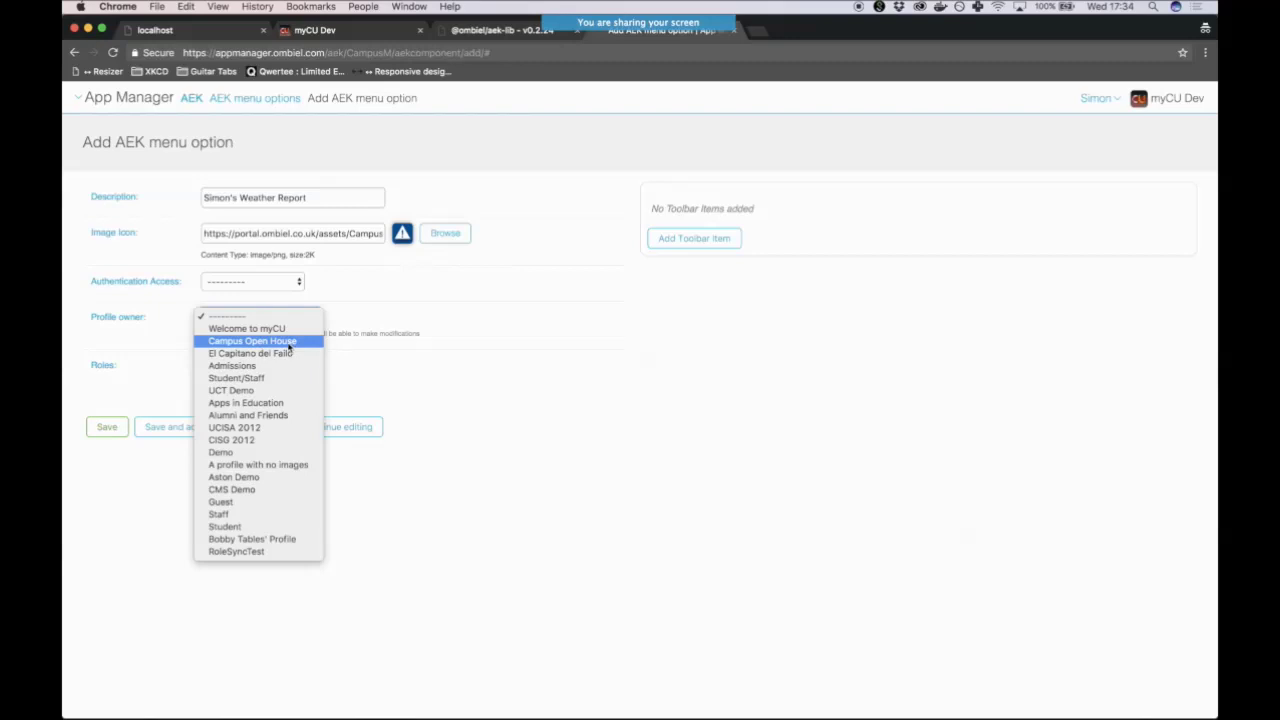
{"action": "left_click", "coordinate": [290, 343]}
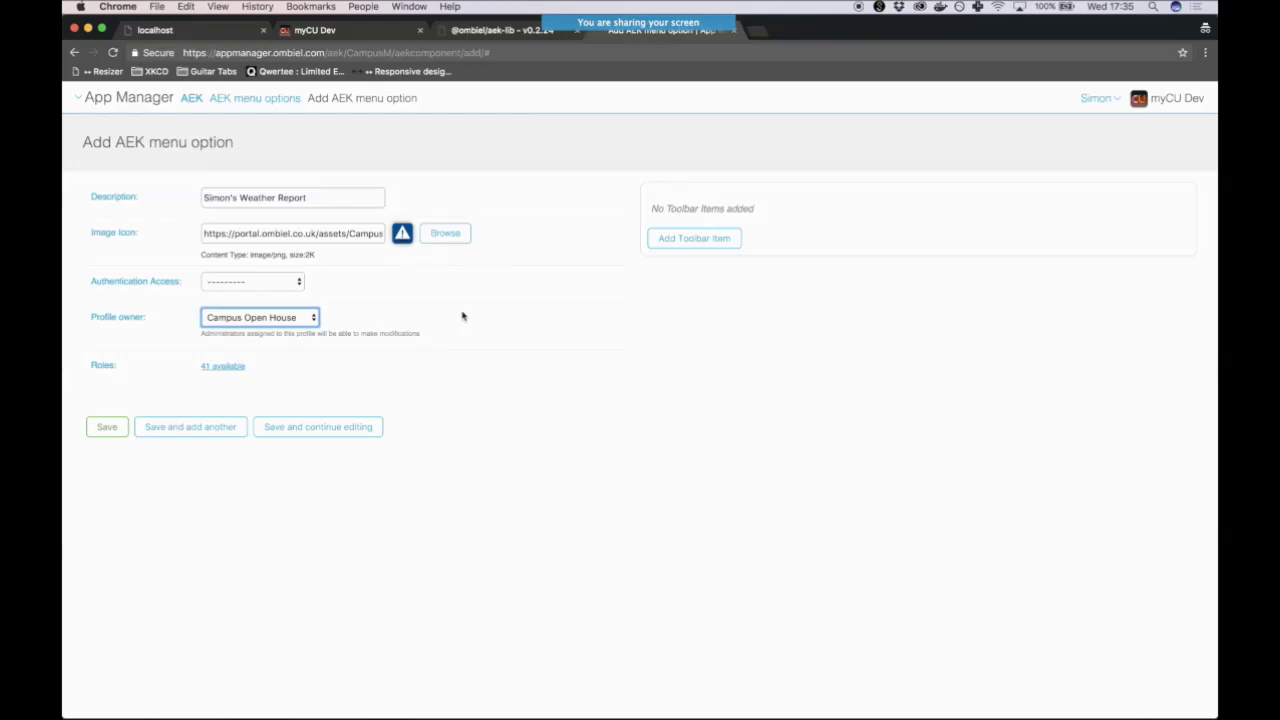
{"action": "left_click", "coordinate": [223, 366]}
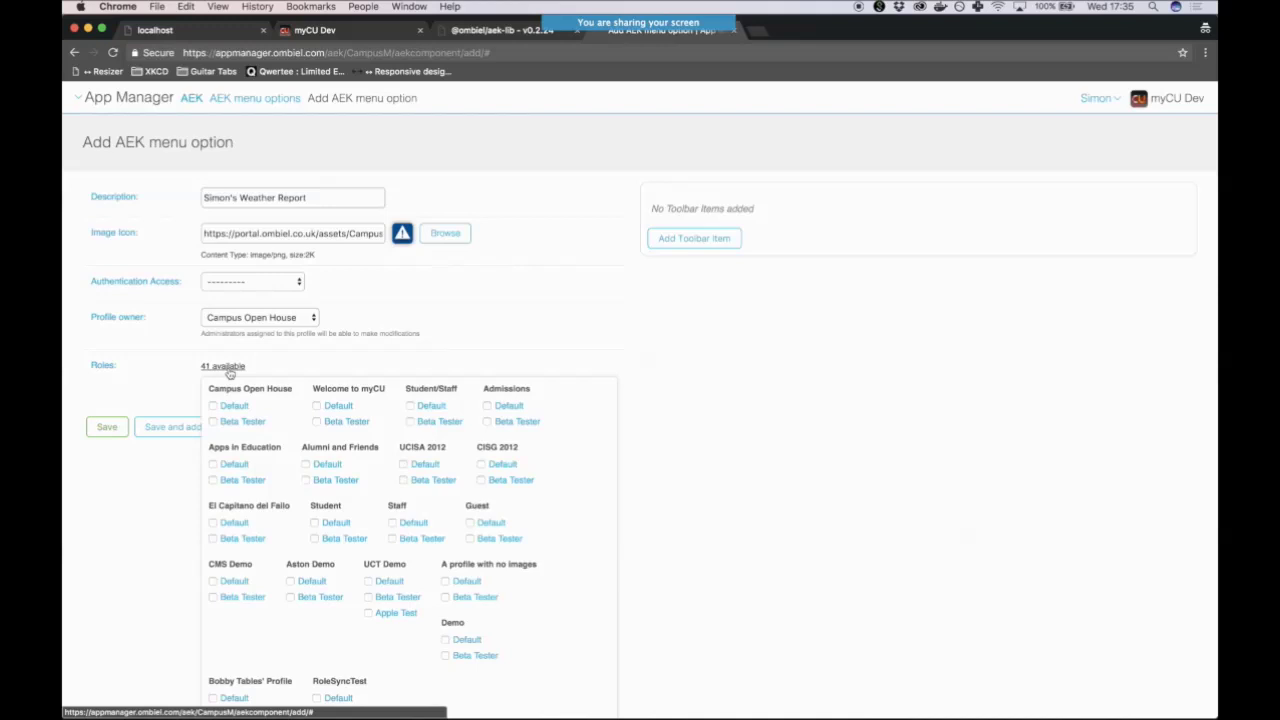
{"action": "left_click", "coordinate": [212, 405]}
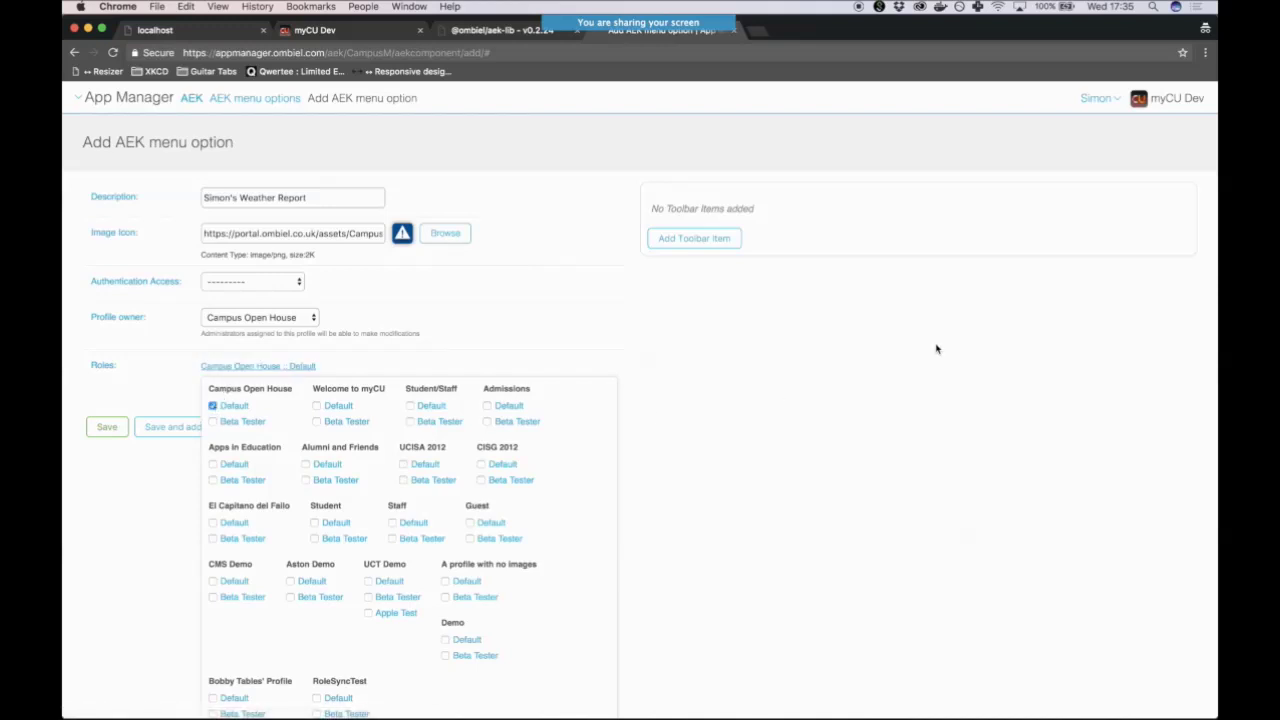
{"action": "left_click", "coordinate": [866, 411]}
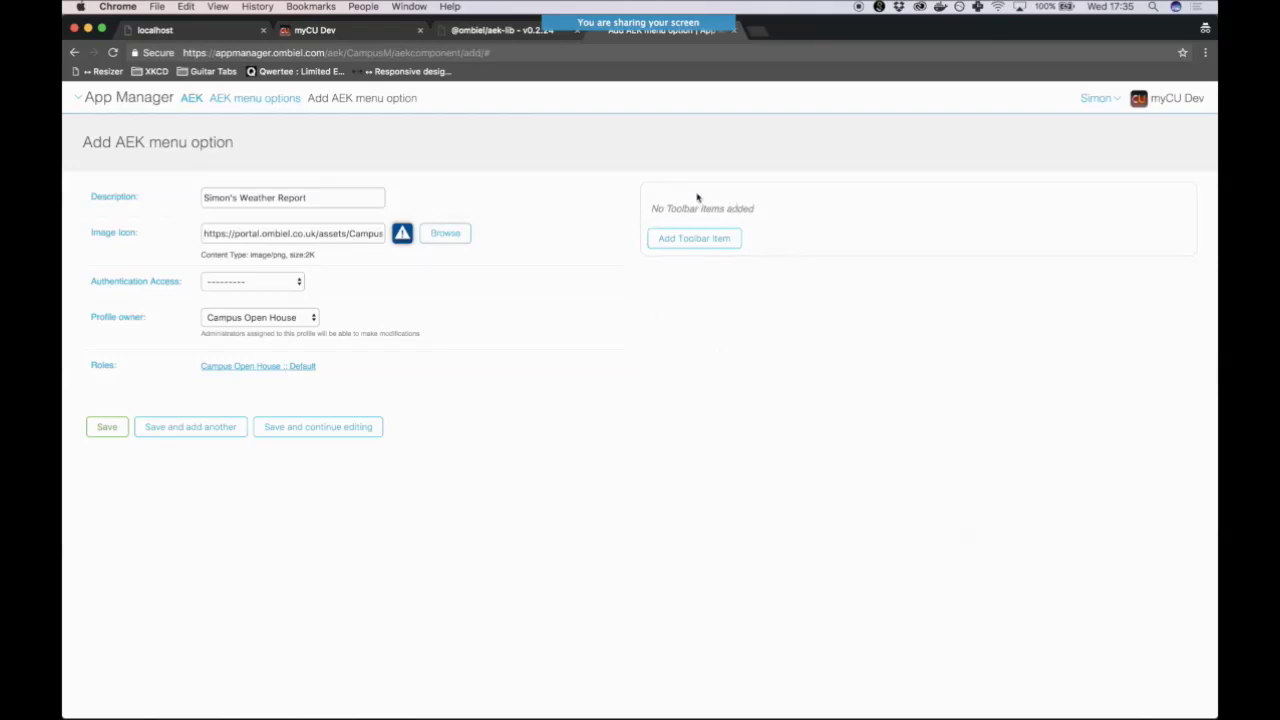
Add a toolbar item to the menu option and label it Weather.
{"action": "left_click_drag", "start_coordinate": [688, 208], "coordinate": [762, 212]}
{"action": "left_click", "coordinate": [762, 212]}
{"action": "left_click", "coordinate": [706, 243]}
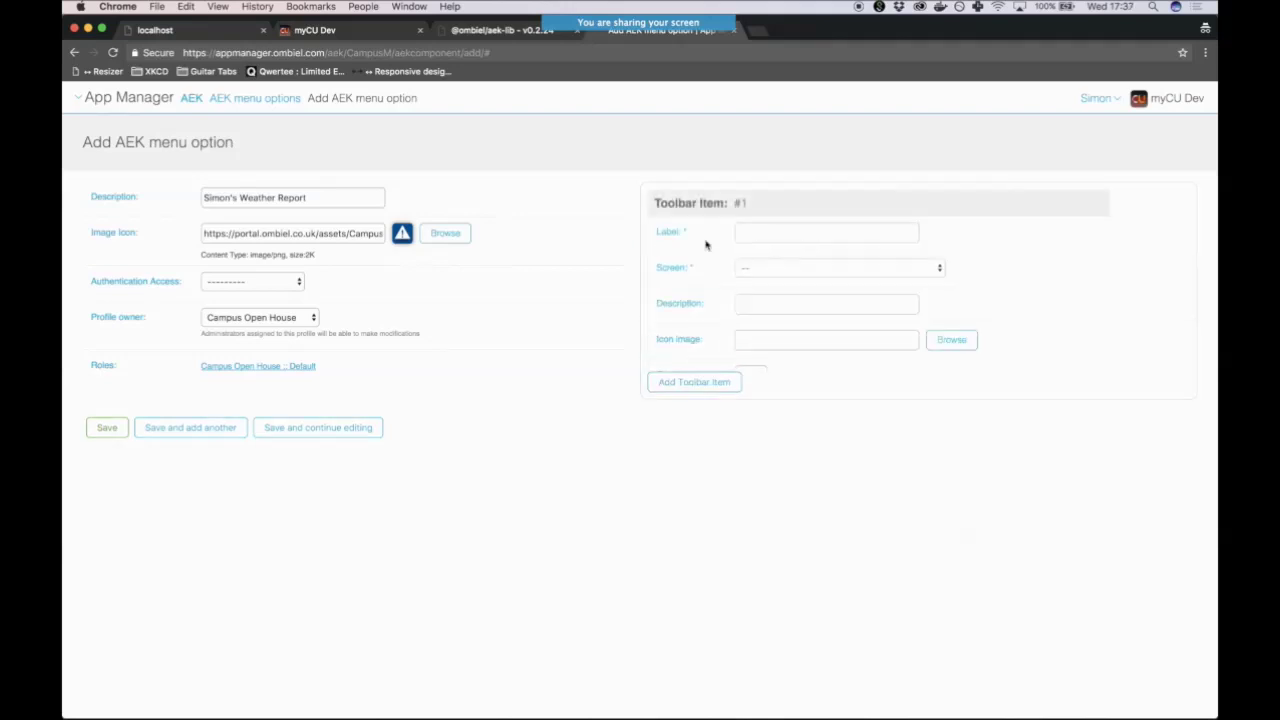
{"action": "left_click", "coordinate": [763, 228]}
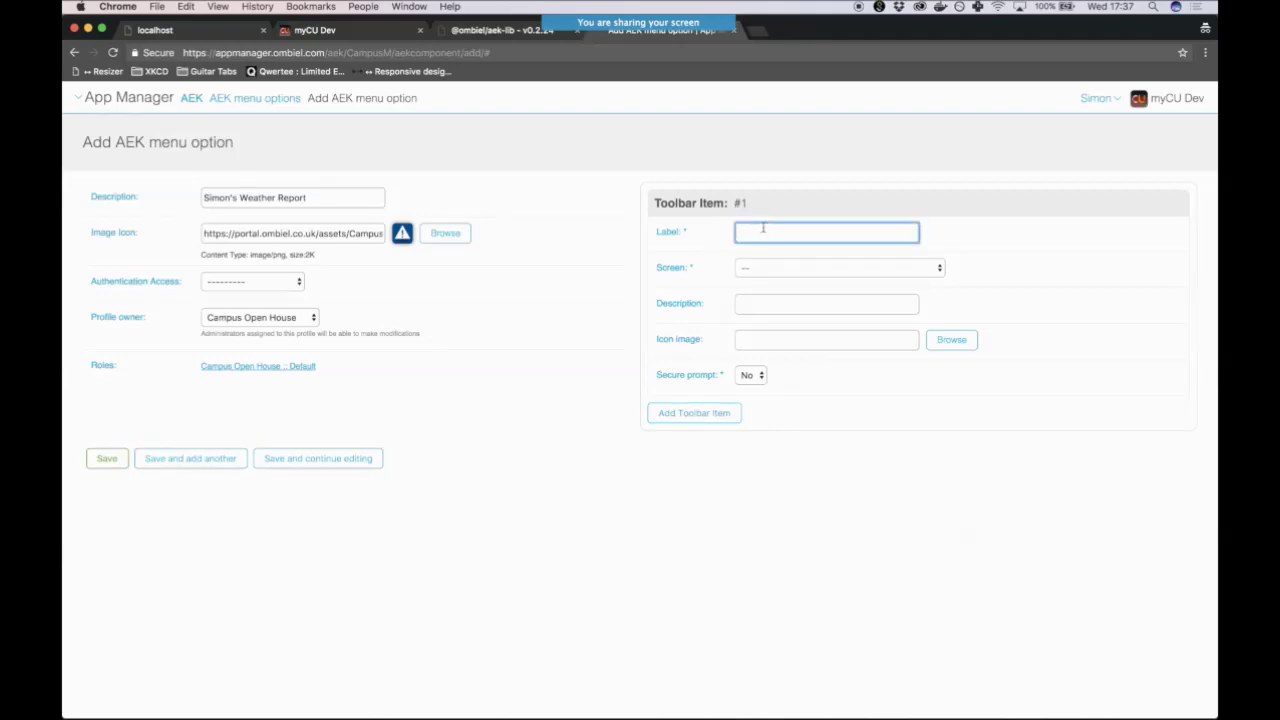
{"action": "type", "text": "Weather"}
Set the Weather toolbar item's screen to sb-weather-tile/main and save the menu option.
{"action": "left_click", "coordinate": [808, 268]}
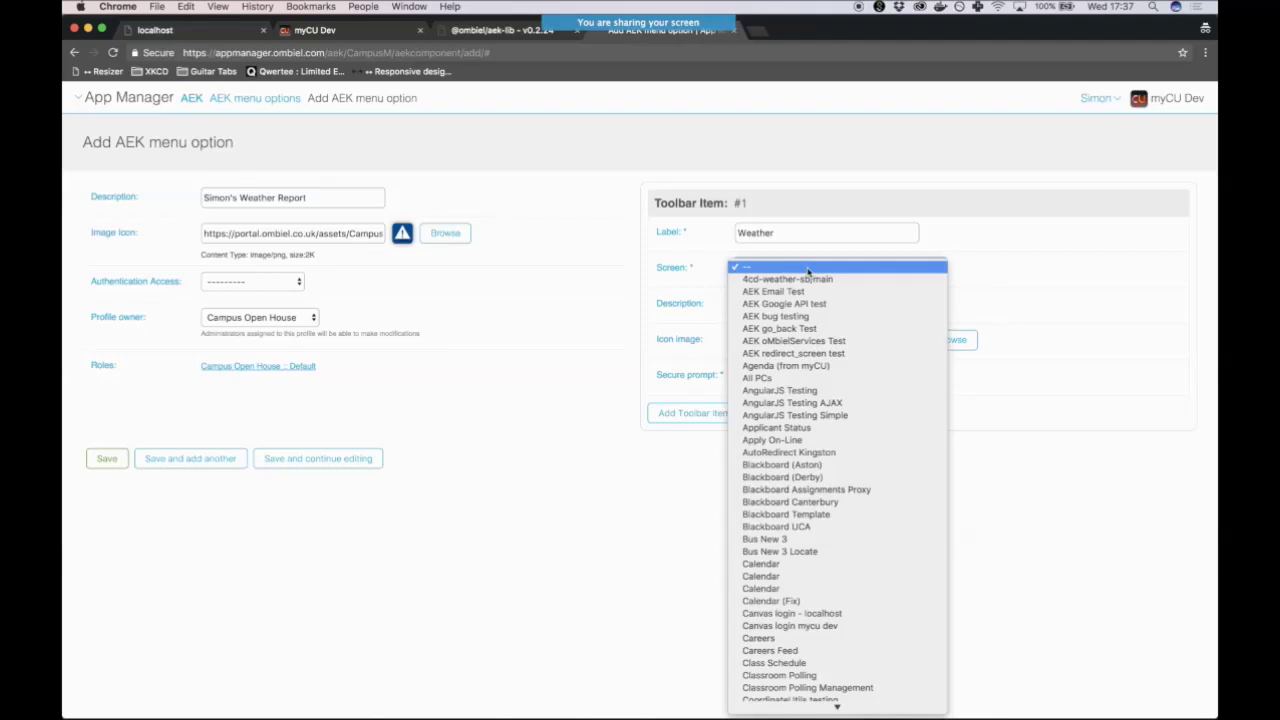
{"action": "key", "text": "s"}
{"action": "key", "text": "b"}
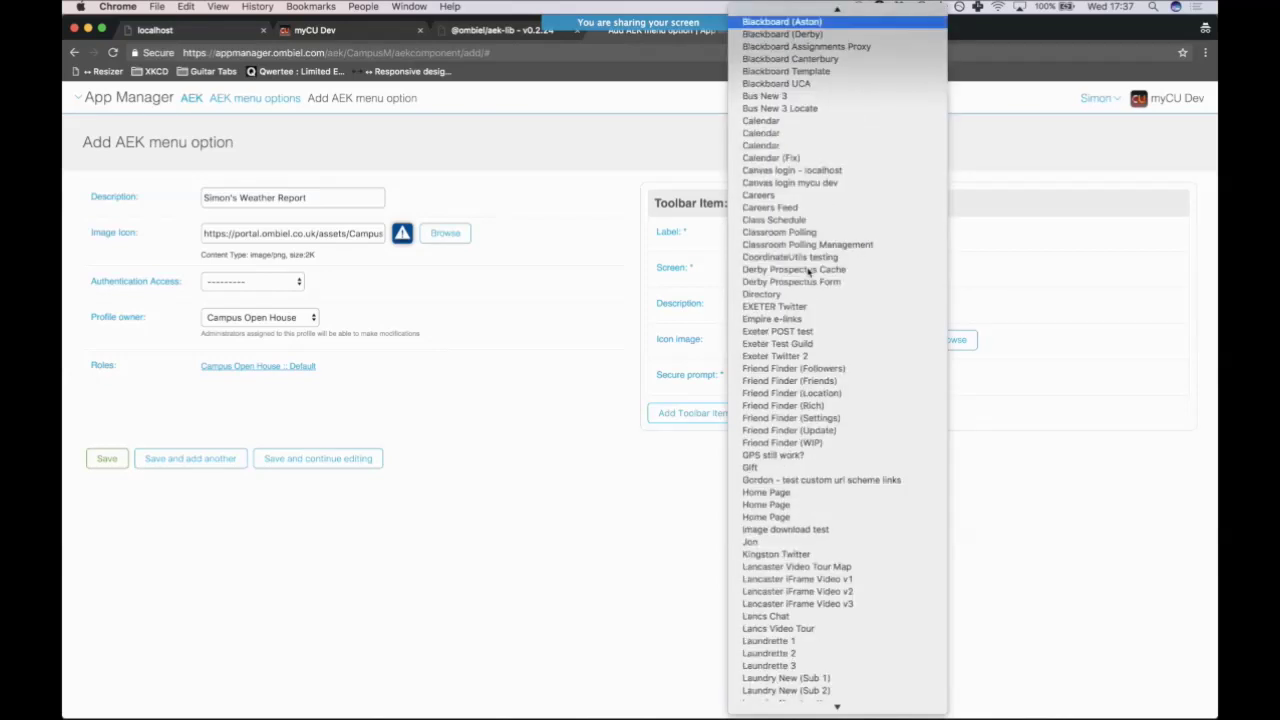
{"action": "key", "text": "u"}
{"action": "key", "text": "s"}
{"action": "key", "text": "s"}
{"action": "key", "text": "s"}
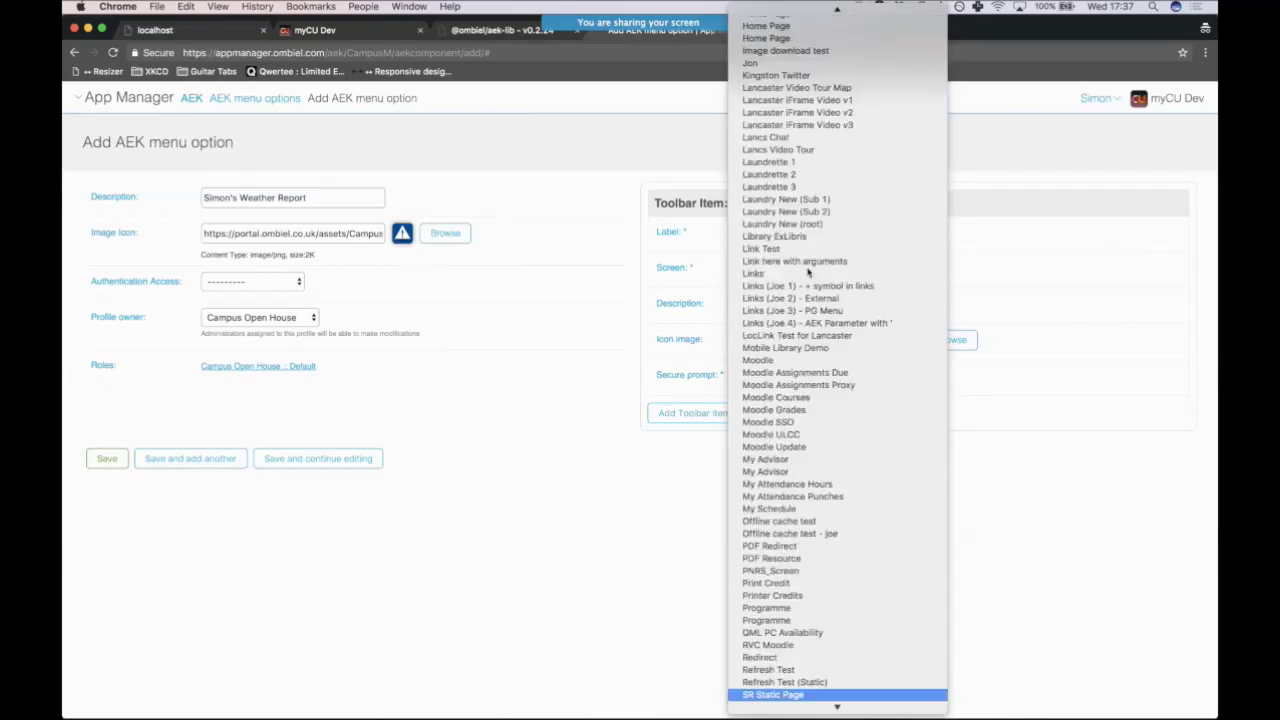
{"action": "scroll", "coordinate": [772, 424], "scroll_direction": "down", "scroll_amount": 5}
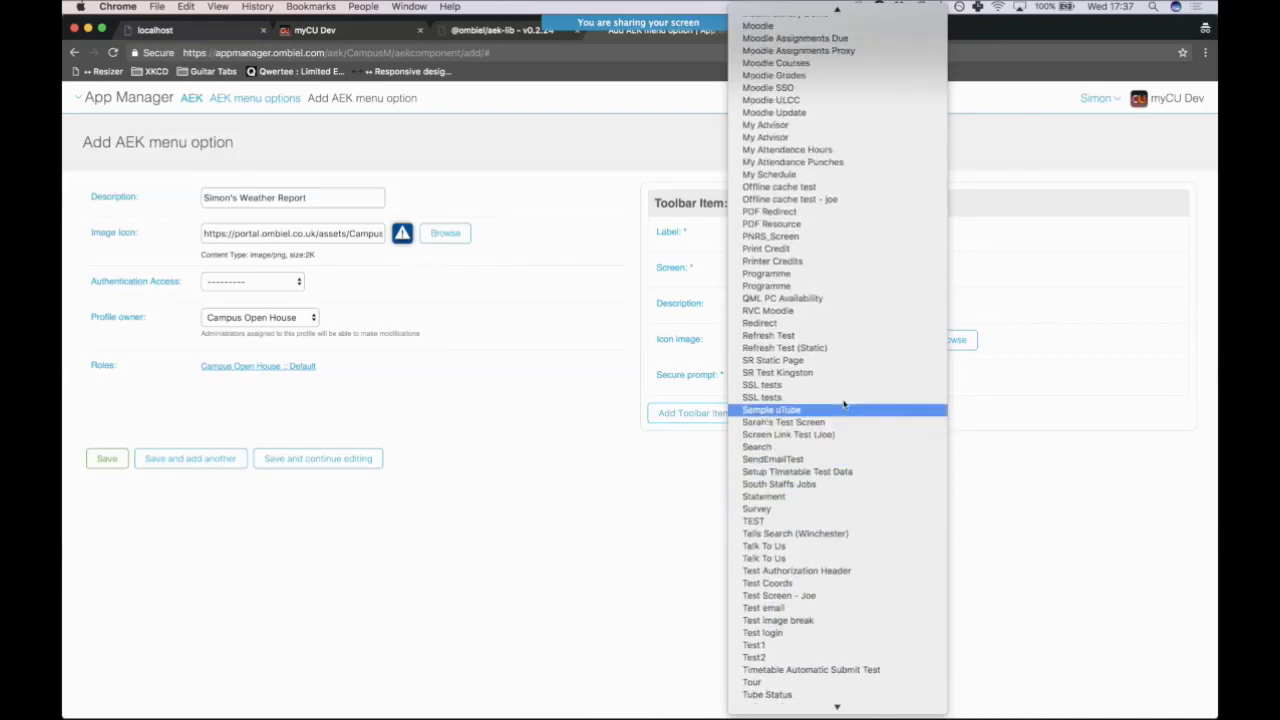
{"action": "scroll", "coordinate": [853, 365], "scroll_direction": "up", "scroll_amount": 10}
{"action": "scroll", "coordinate": [853, 367], "scroll_direction": "up", "scroll_amount": 10}
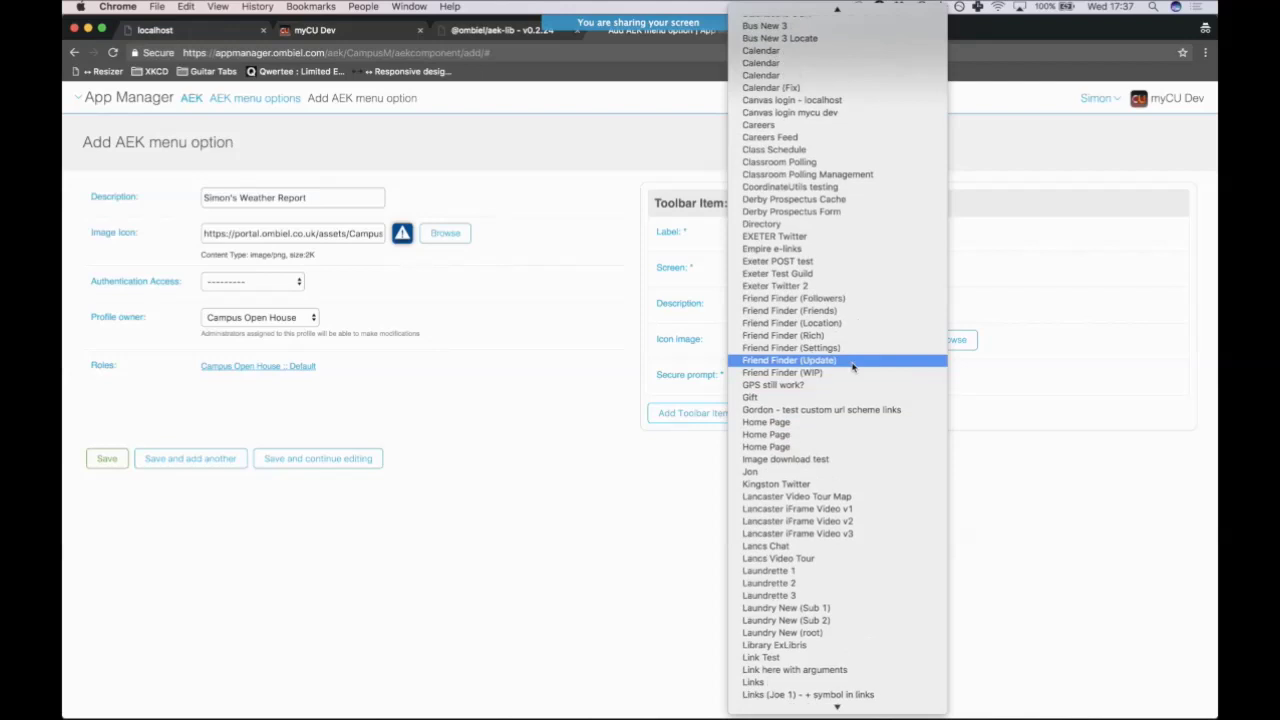
{"action": "scroll", "coordinate": [853, 367], "scroll_direction": "down", "scroll_amount": 20}
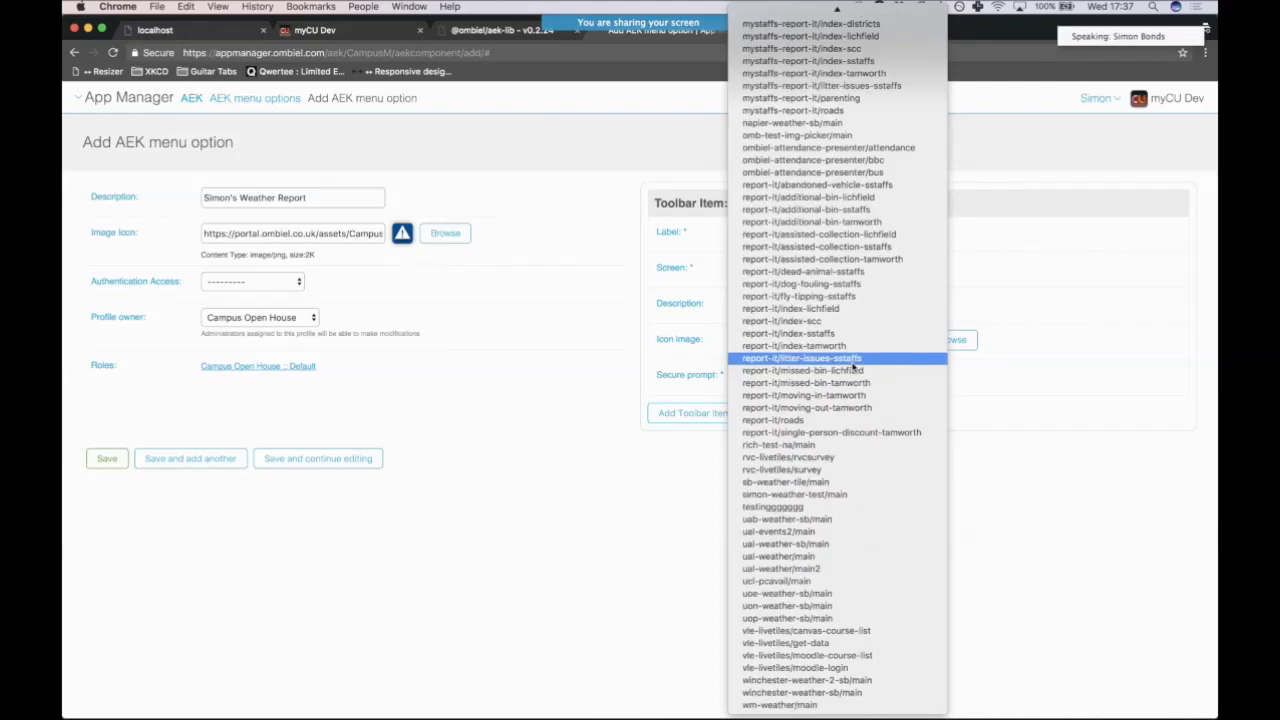
{"action": "left_click", "coordinate": [831, 483]}
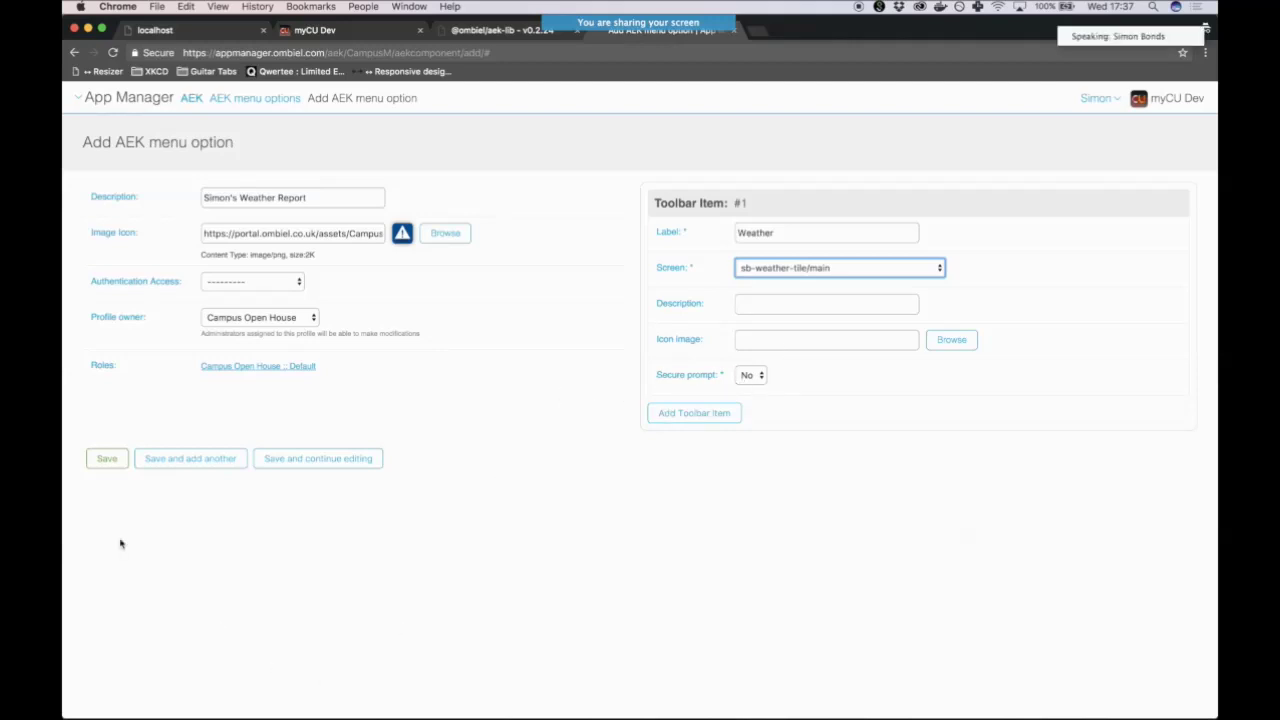
{"action": "left_click", "coordinate": [108, 459]}
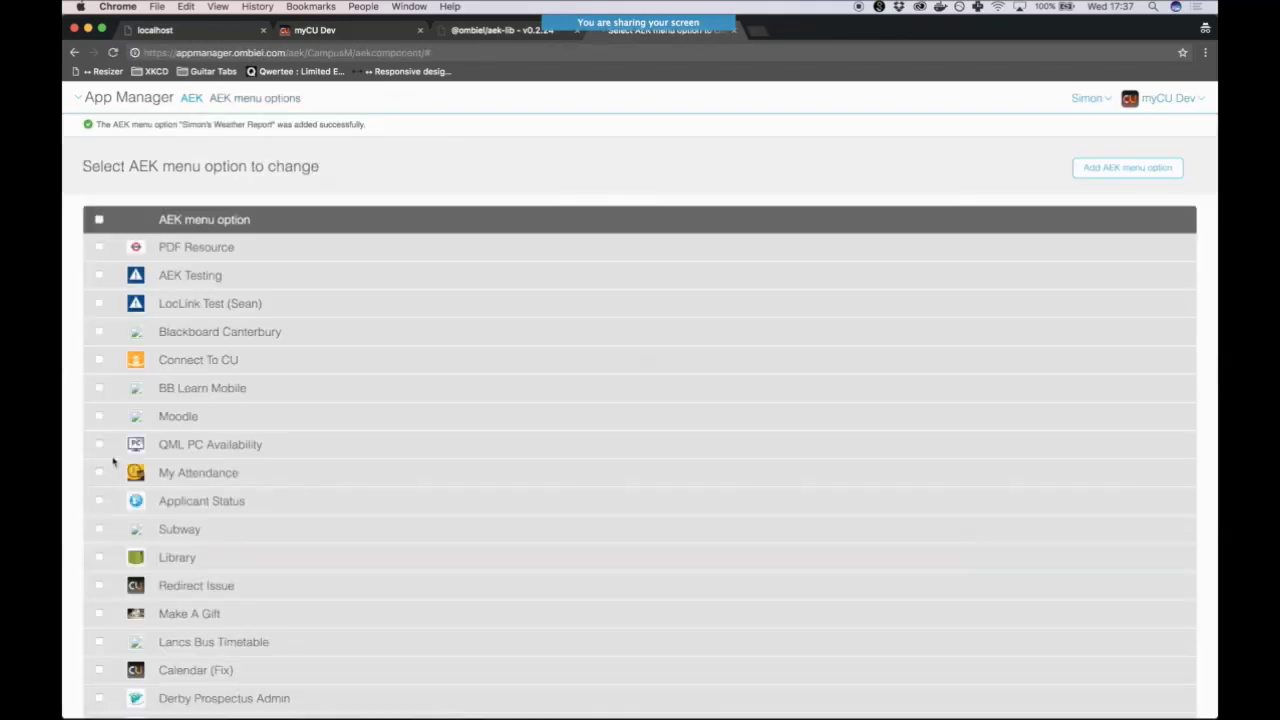
Search the first page of AEK menu options for the new weather report entry by the owner's first name.
{"action": "scroll", "coordinate": [266, 443], "scroll_direction": "down", "scroll_amount": 15}
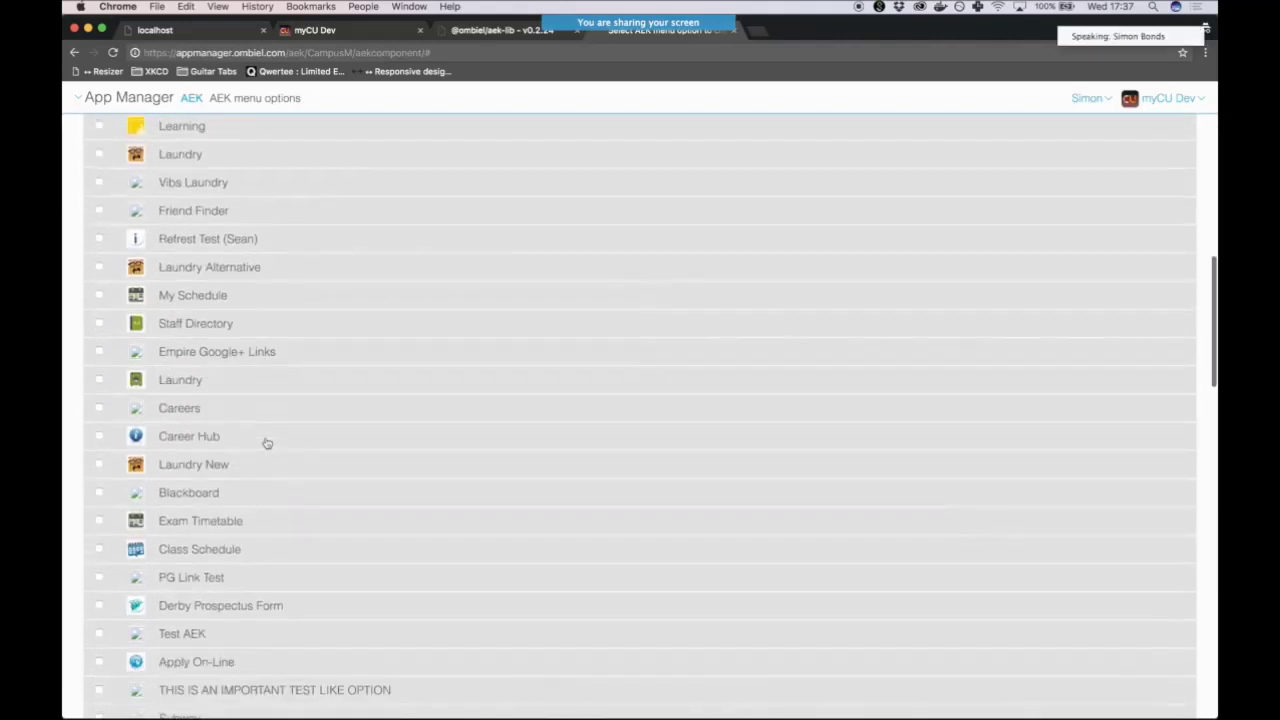
{"action": "scroll", "coordinate": [266, 443], "scroll_direction": "down", "scroll_amount": 10}
{"action": "scroll", "coordinate": [266, 443], "scroll_direction": "up", "scroll_amount": 6}
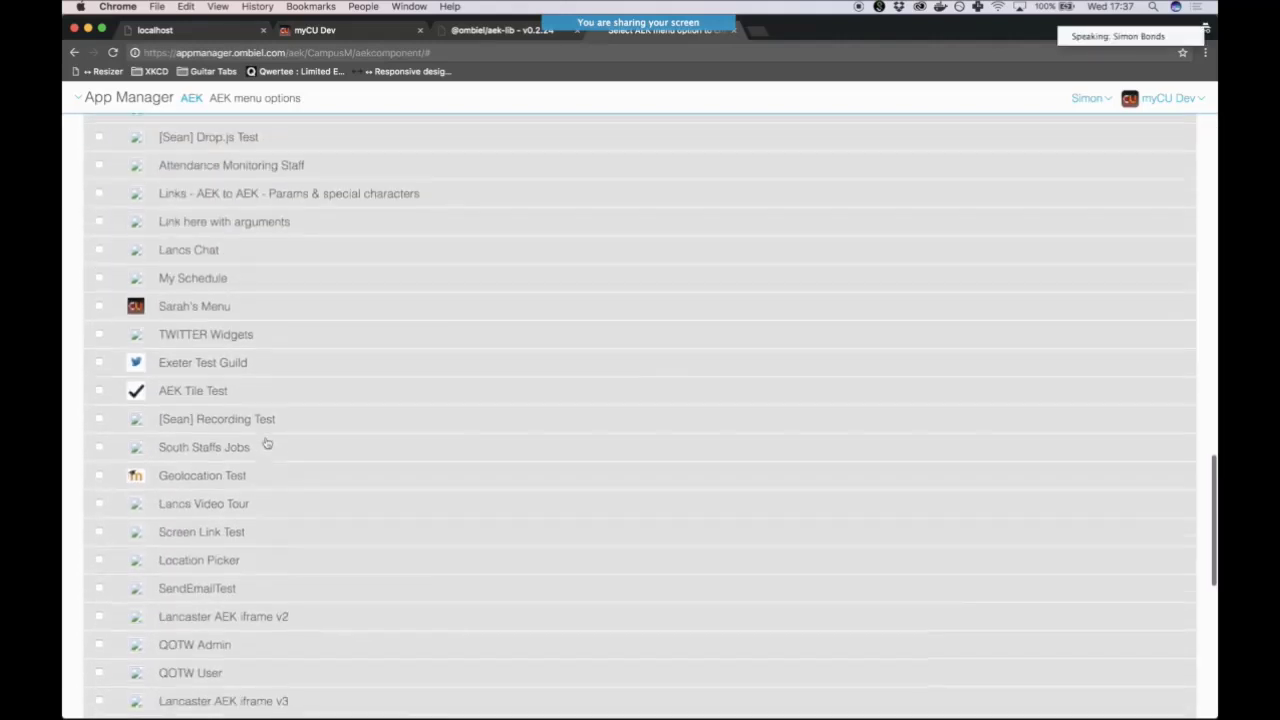
{"action": "key", "text": "super+f"}
{"action": "type", "text": "simon"}
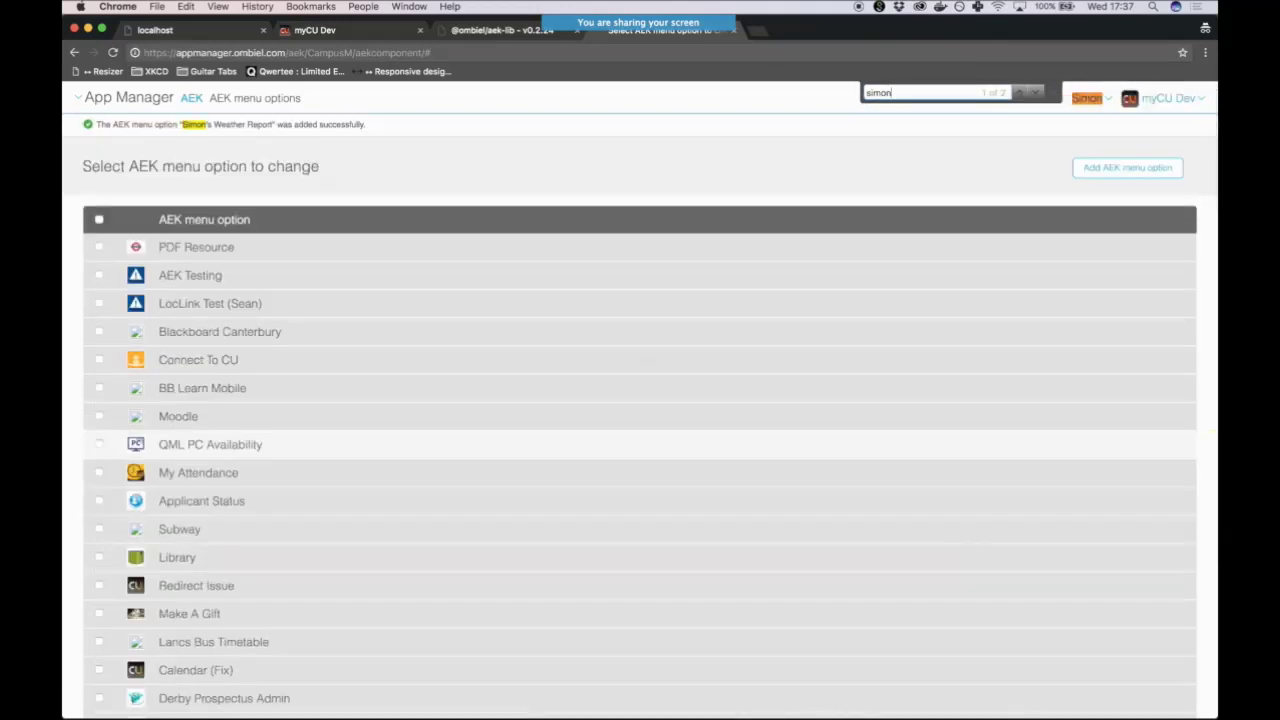
{"action": "key", "text": "Return"}
{"action": "key", "text": "Return"}
{"action": "key", "text": "Return"}
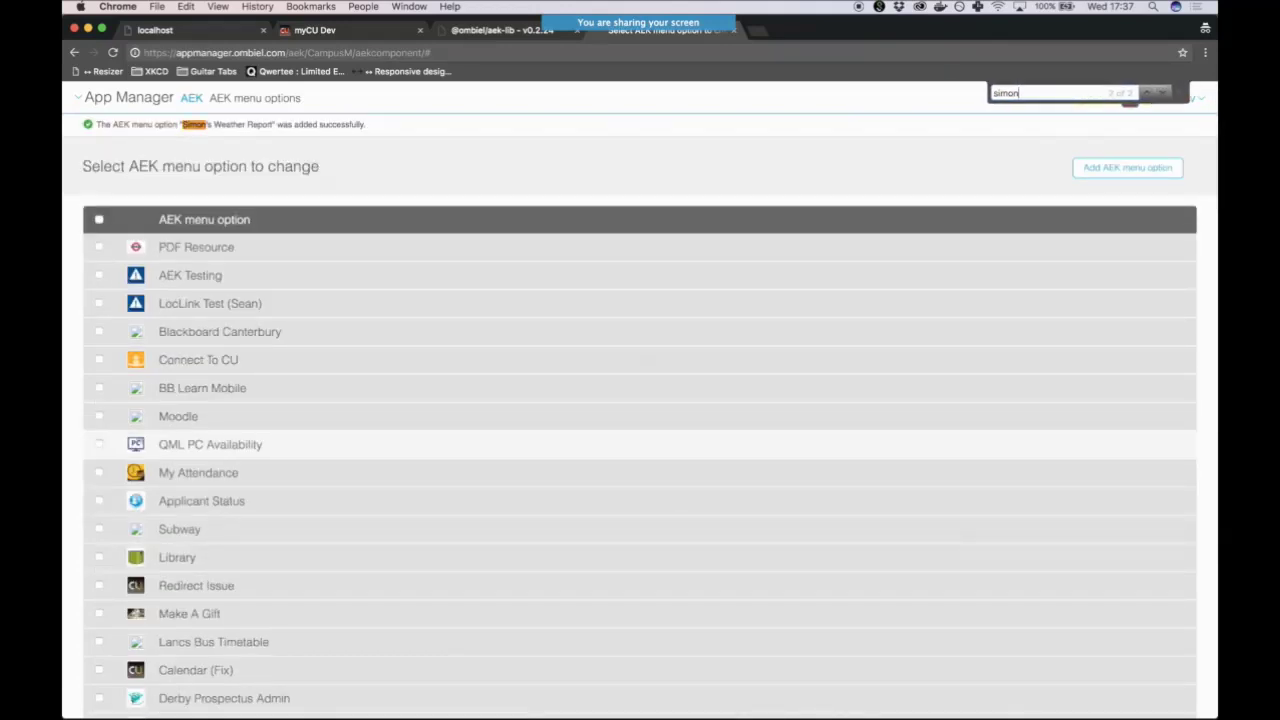
Look for the new weather report entry on the second page of AEK menu options.
{"action": "scroll", "coordinate": [420, 251], "scroll_direction": "down", "scroll_amount": 20}
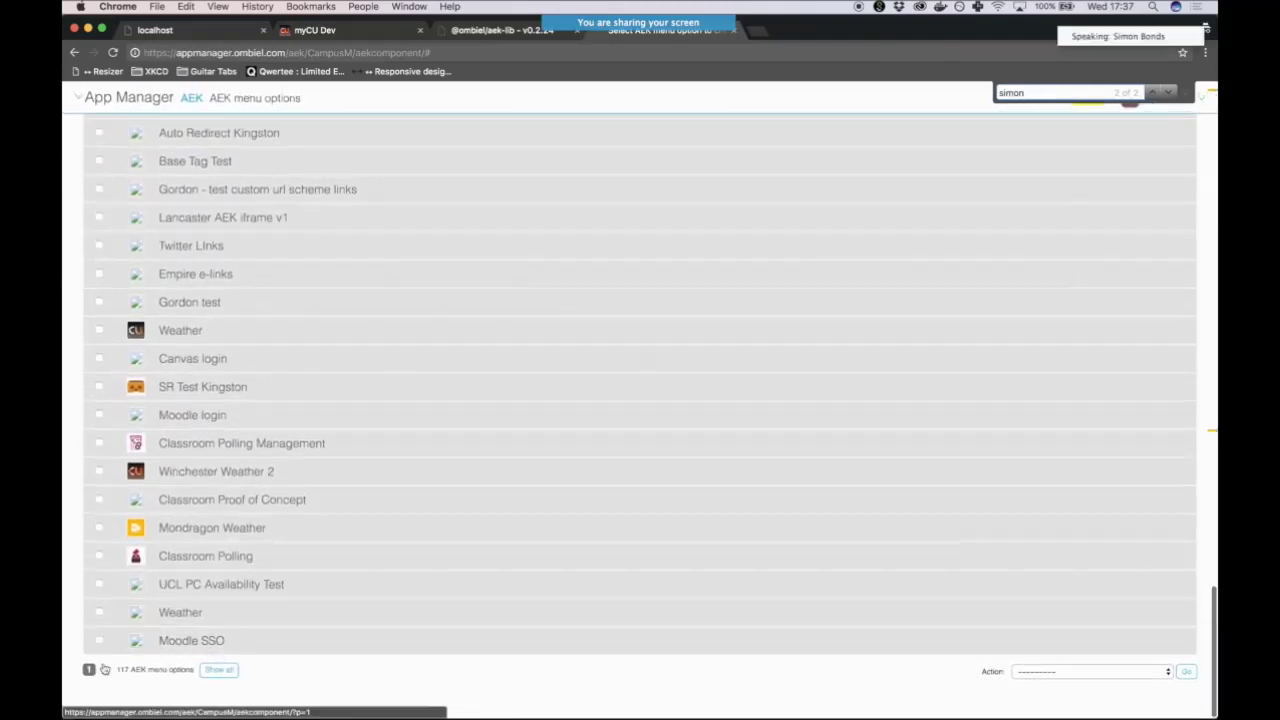
{"action": "left_click", "coordinate": [104, 670]}
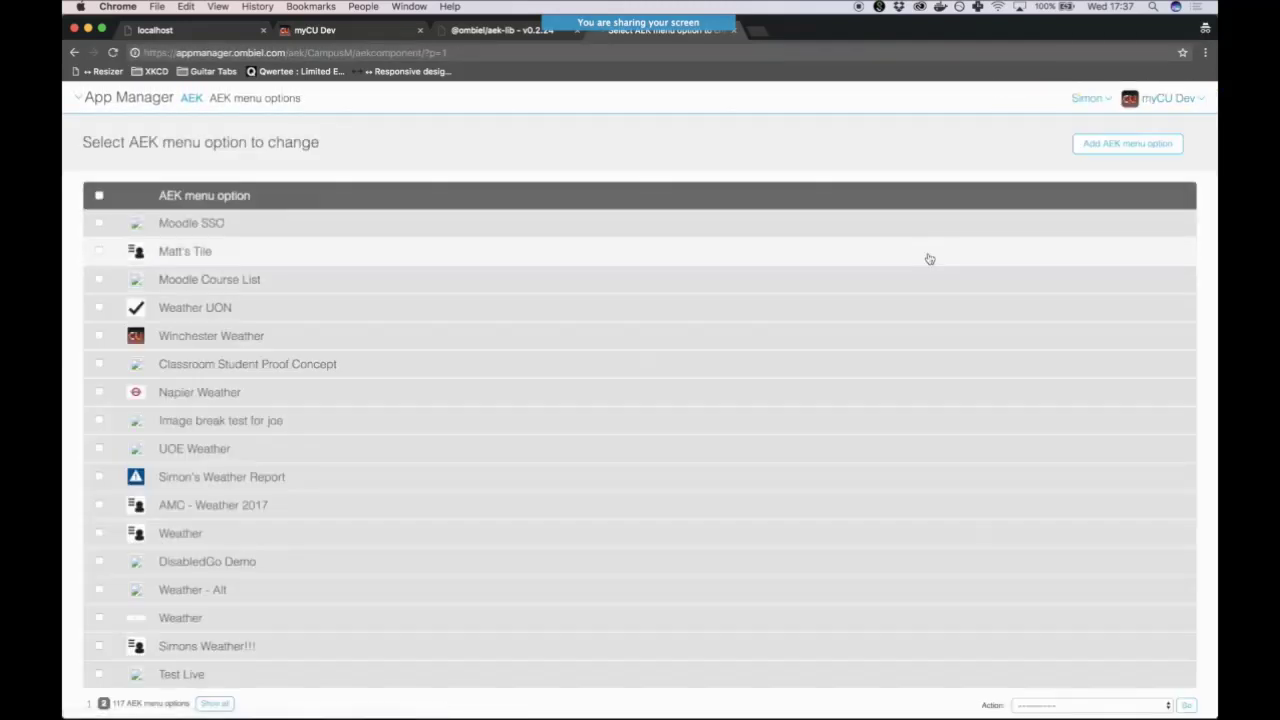
{"action": "key", "text": "super+f"}
{"action": "type", "text": "s"}
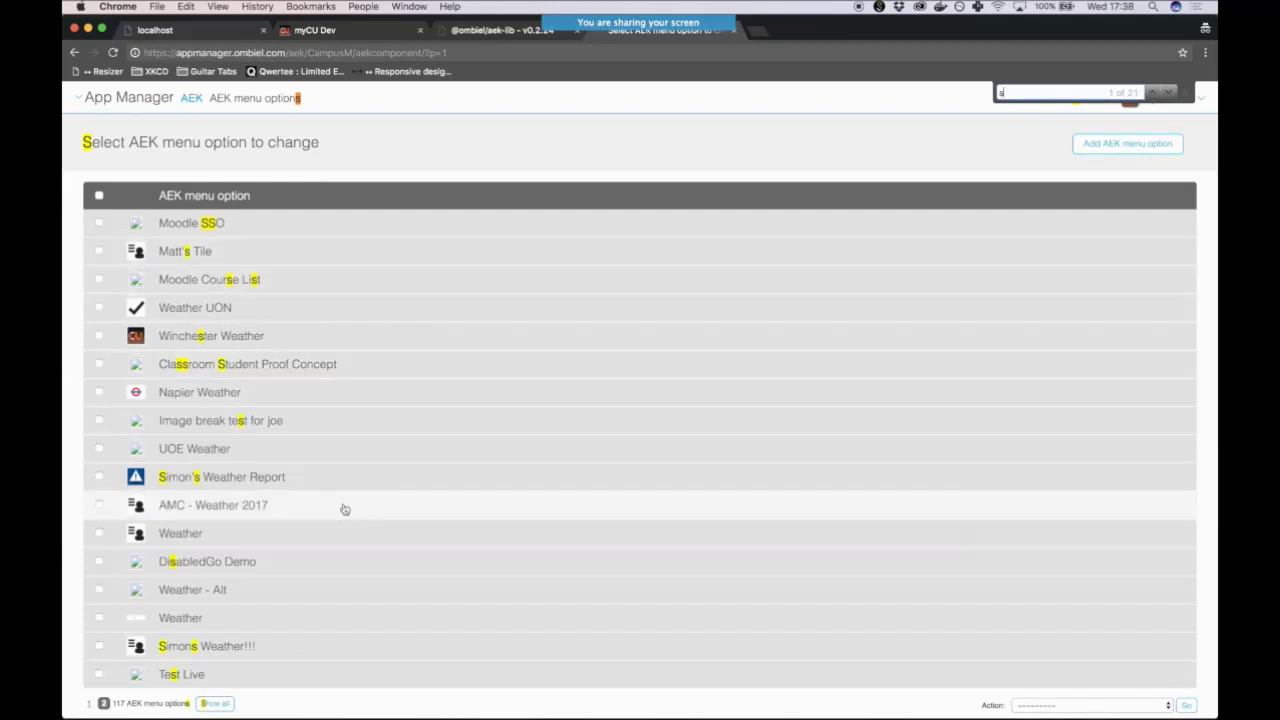
{"action": "key", "text": "BackSpace"}
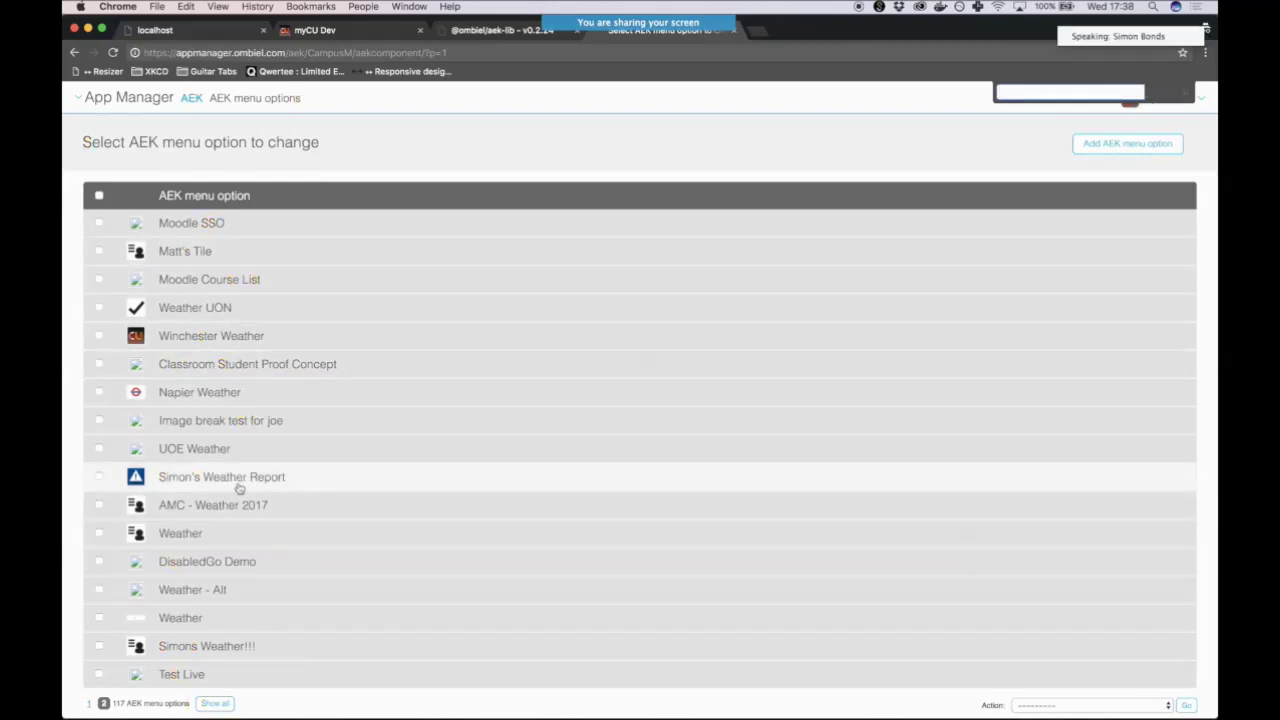
Open App Builder and switch the previewed profile to Campus Open House.
{"action": "left_click", "coordinate": [125, 102]}
{"action": "left_click", "coordinate": [185, 158]}
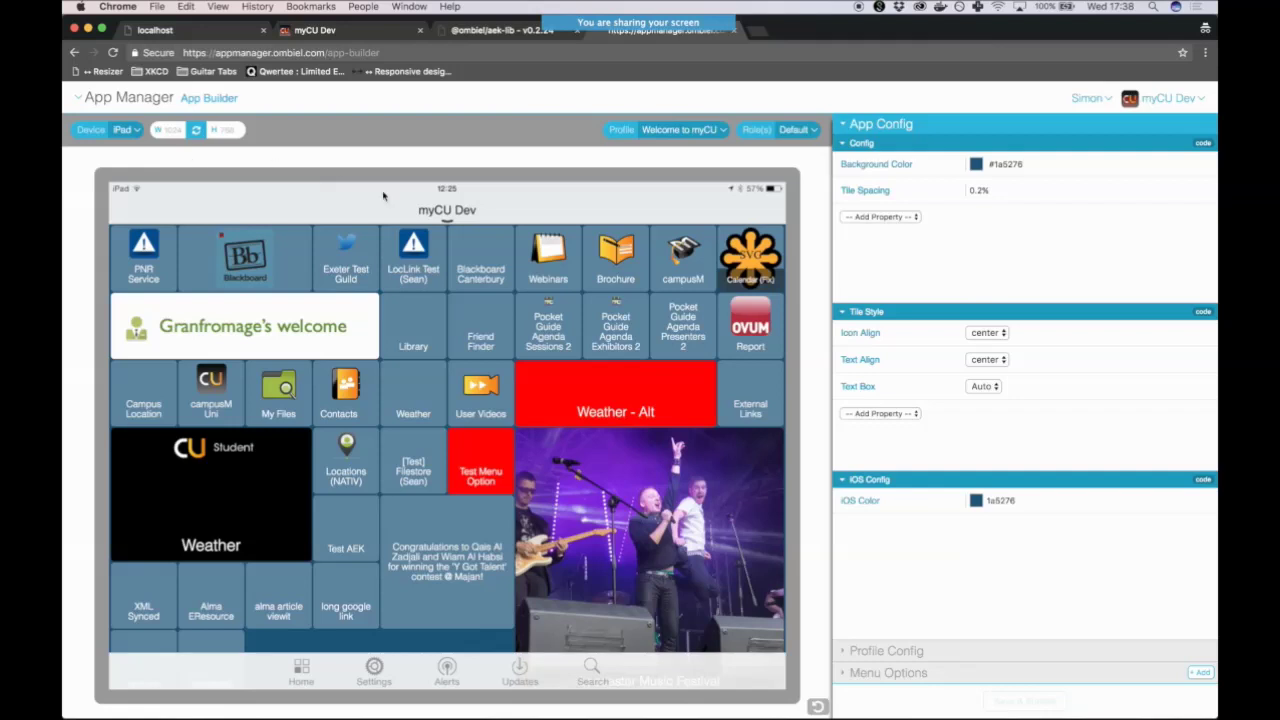
{"action": "left_click", "coordinate": [687, 129]}
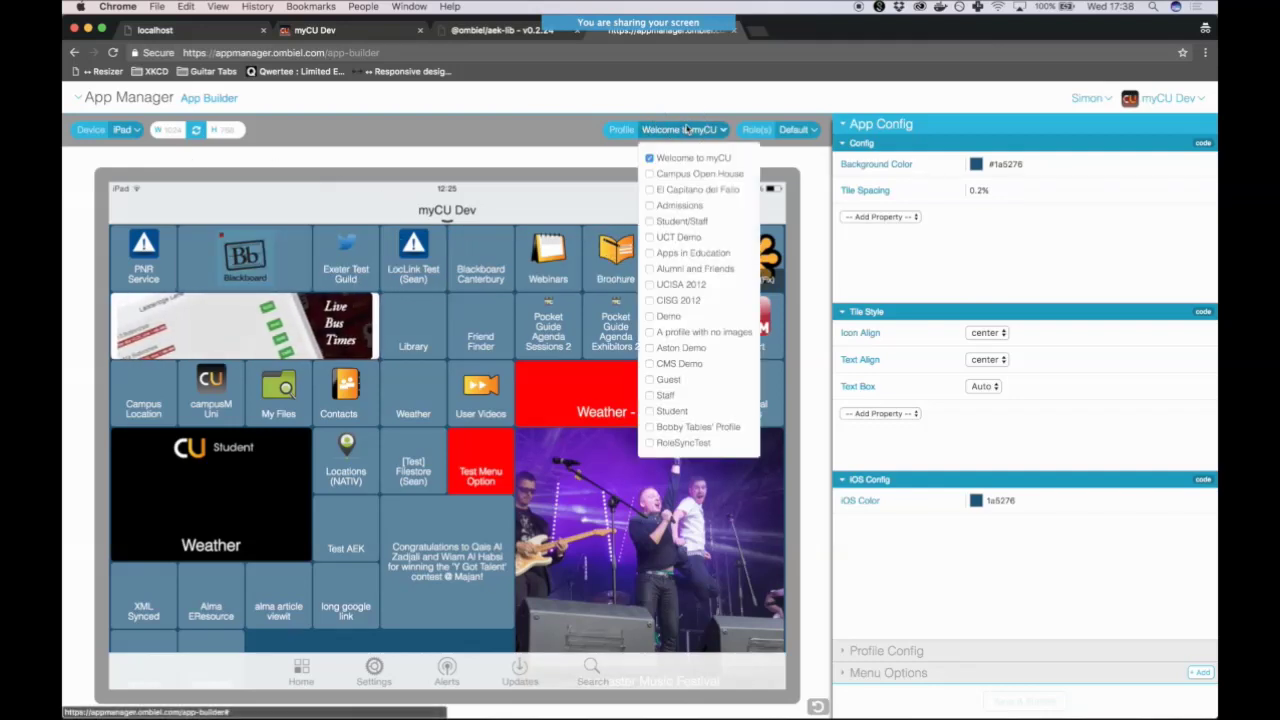
{"action": "left_click", "coordinate": [660, 176]}
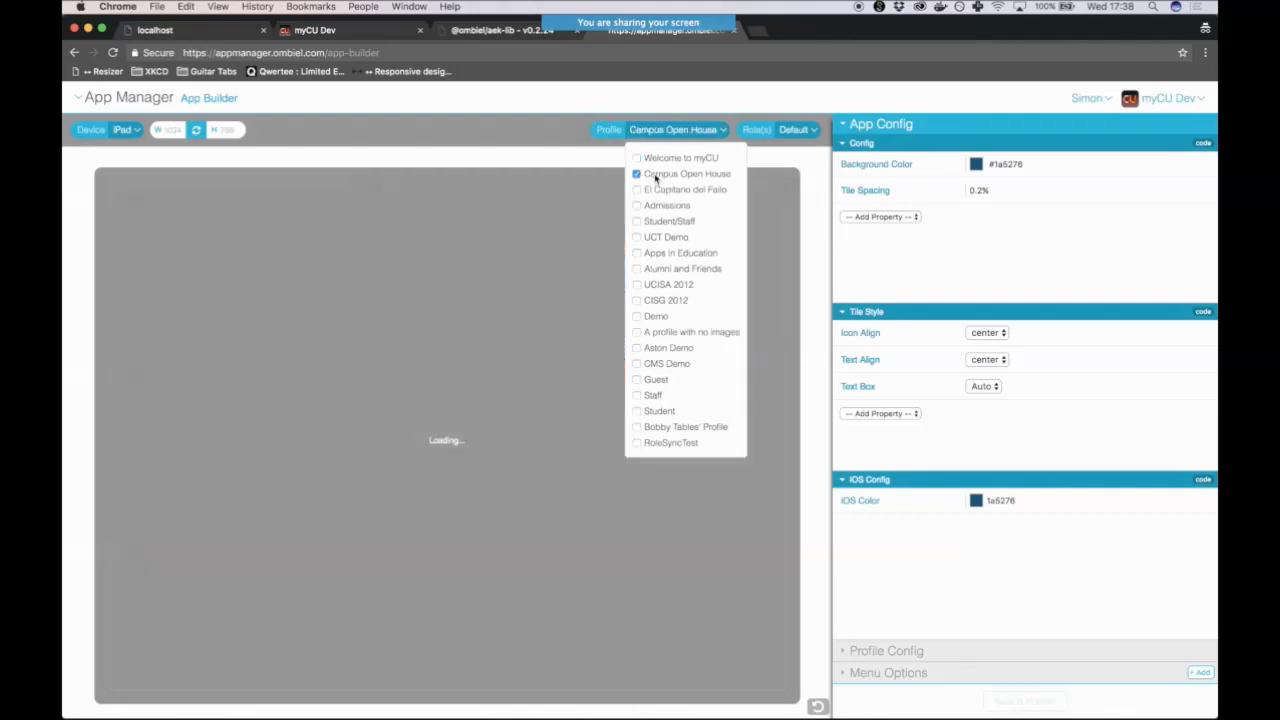
{"action": "left_click", "coordinate": [587, 164]}
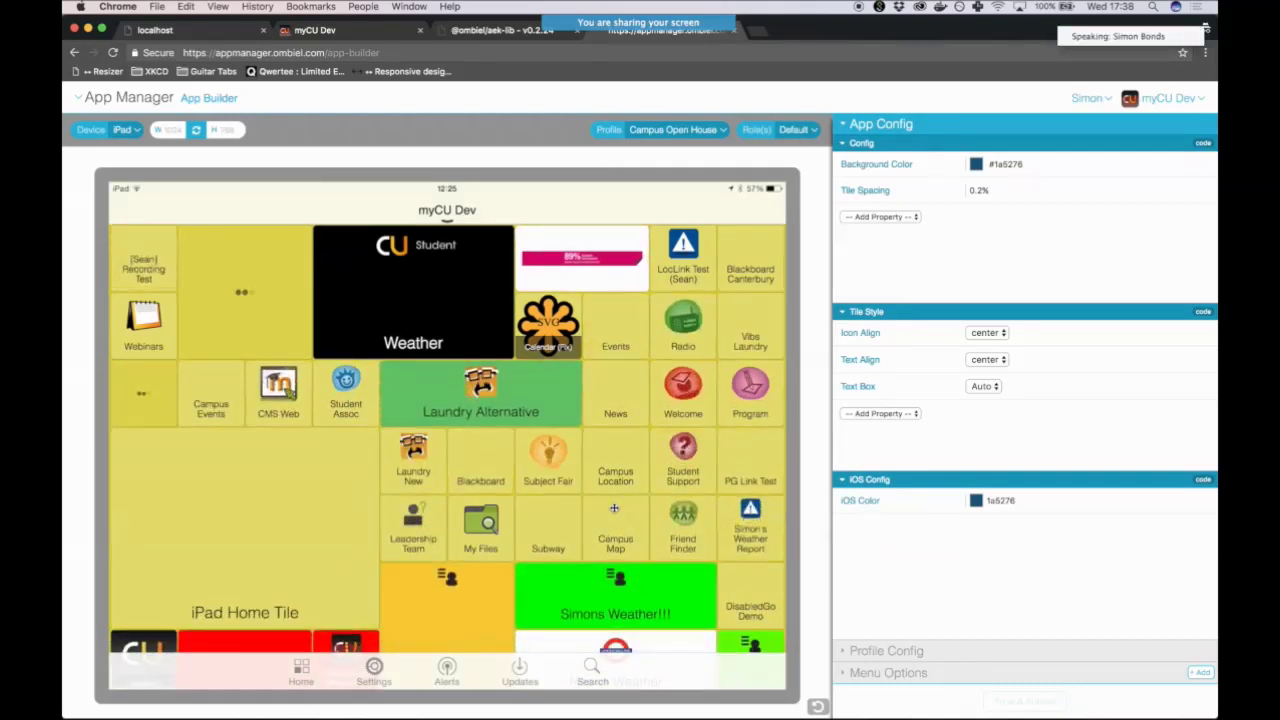
Select the new weather report tile, add the Image Fit and Full Width Icon properties, and set Full Width Icon to Yes.
{"action": "scroll", "coordinate": [615, 555], "scroll_direction": "down", "scroll_amount": 1}
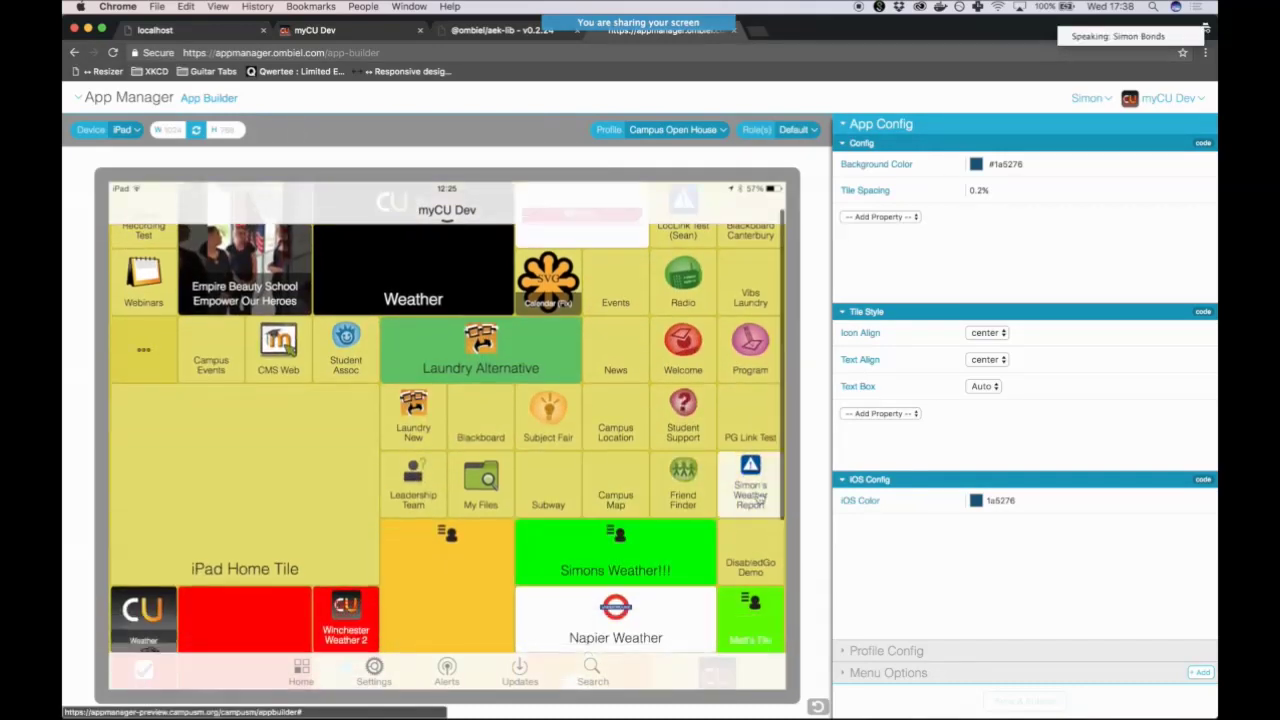
{"action": "left_click", "coordinate": [757, 494]}
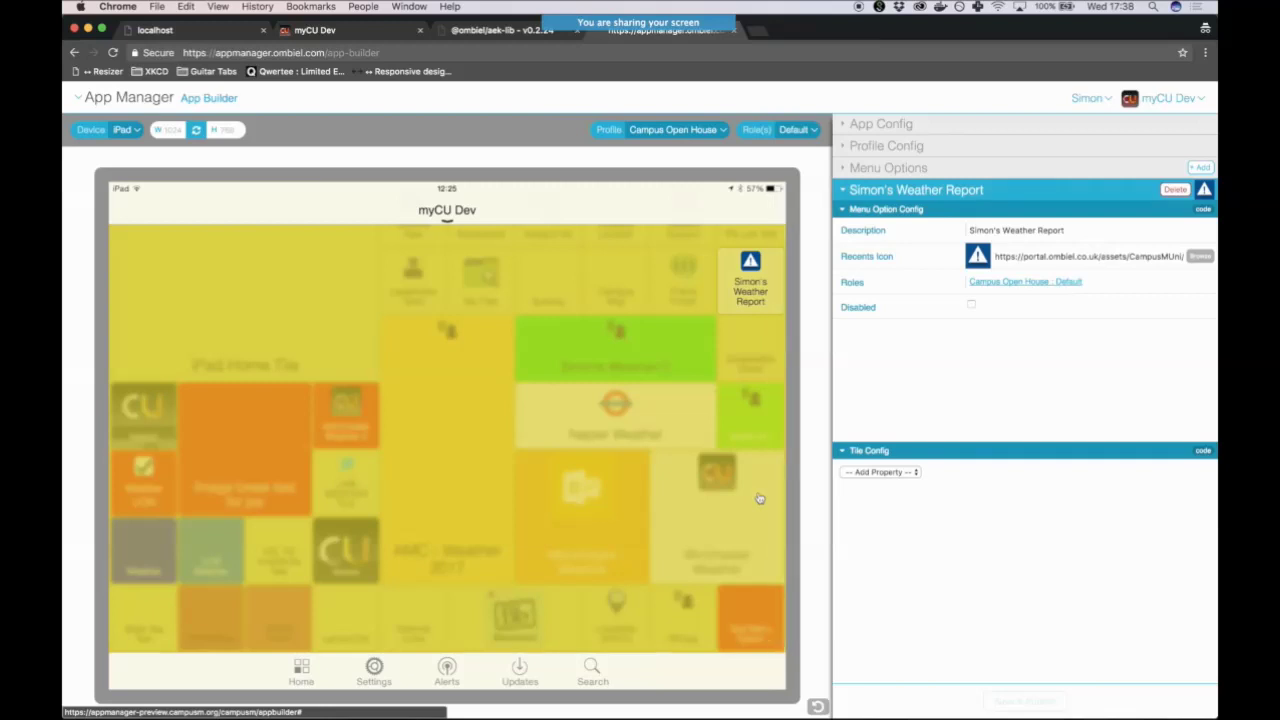
{"action": "left_click", "coordinate": [895, 472]}
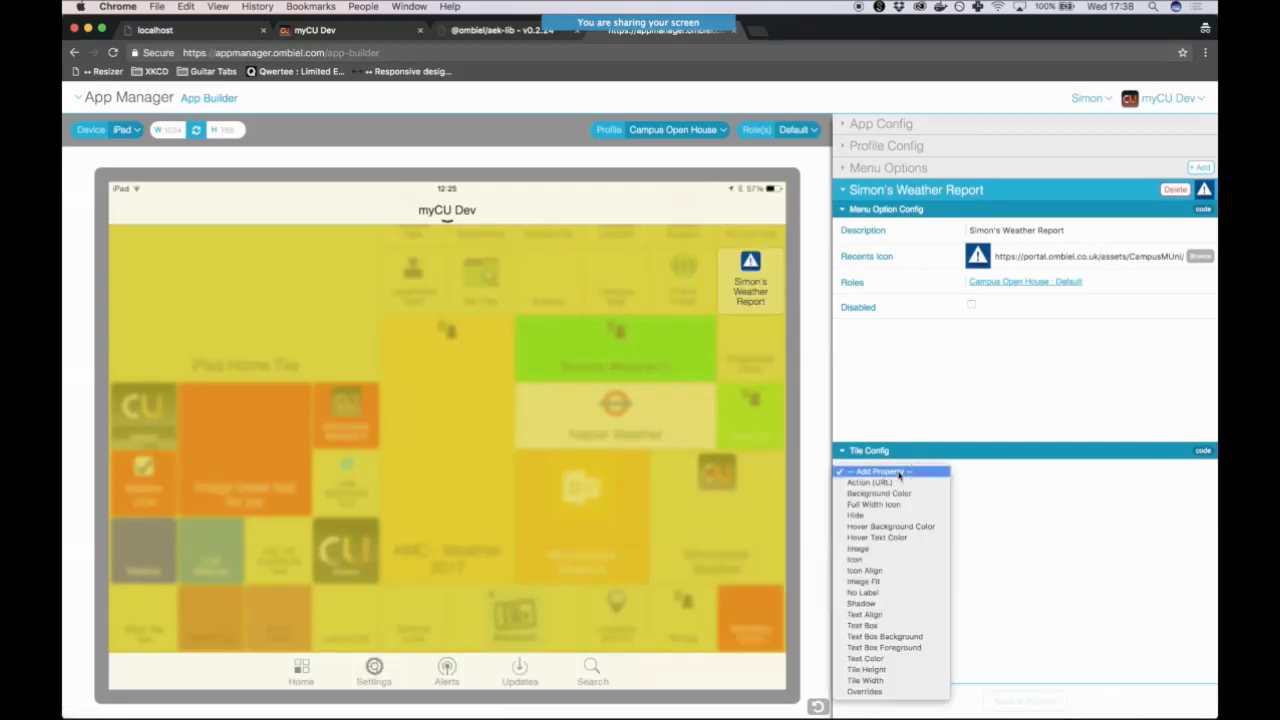
{"action": "left_click", "coordinate": [894, 570]}
{"action": "left_click", "coordinate": [878, 498]}
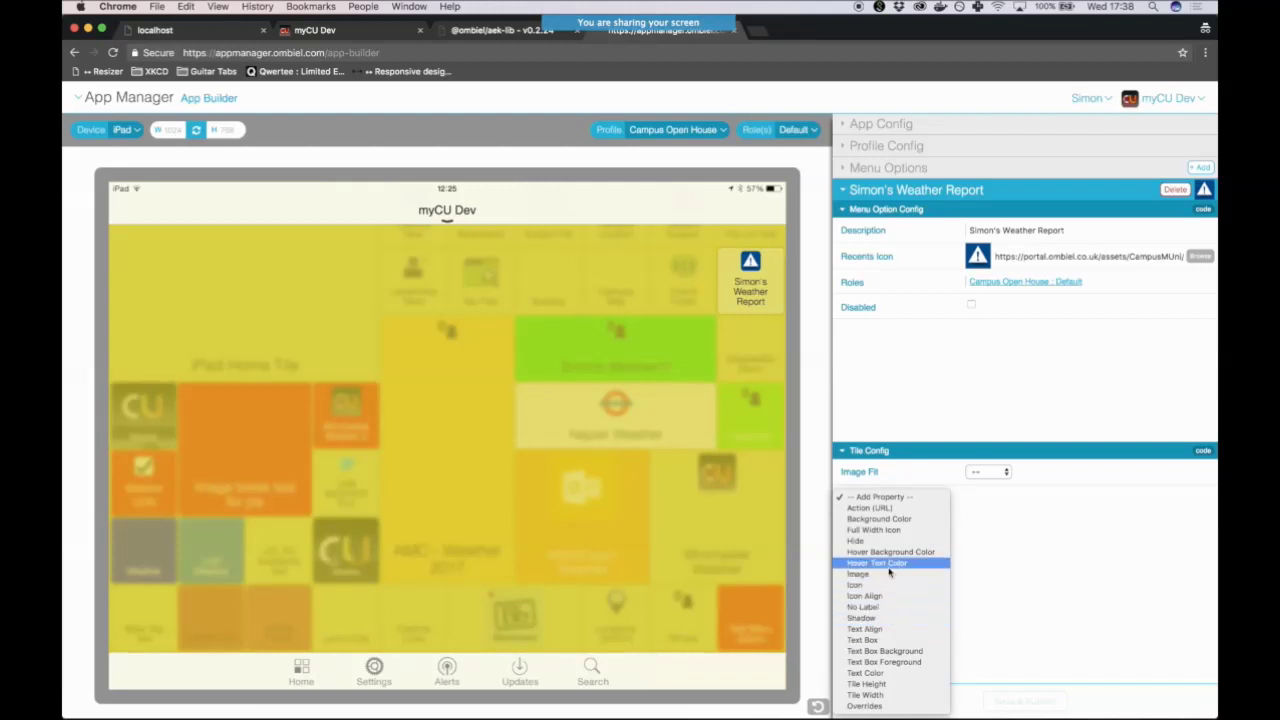
{"action": "left_click", "coordinate": [885, 529]}
{"action": "left_click", "coordinate": [993, 500]}
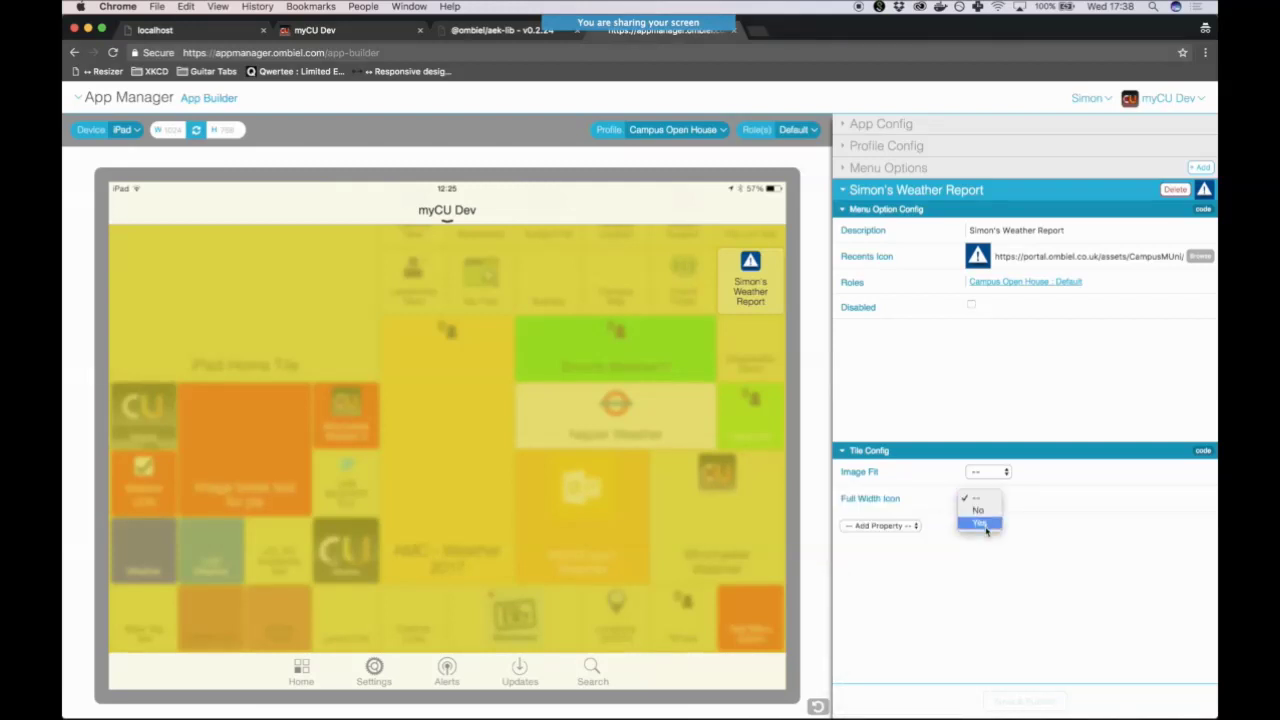
{"action": "left_click", "coordinate": [986, 527]}
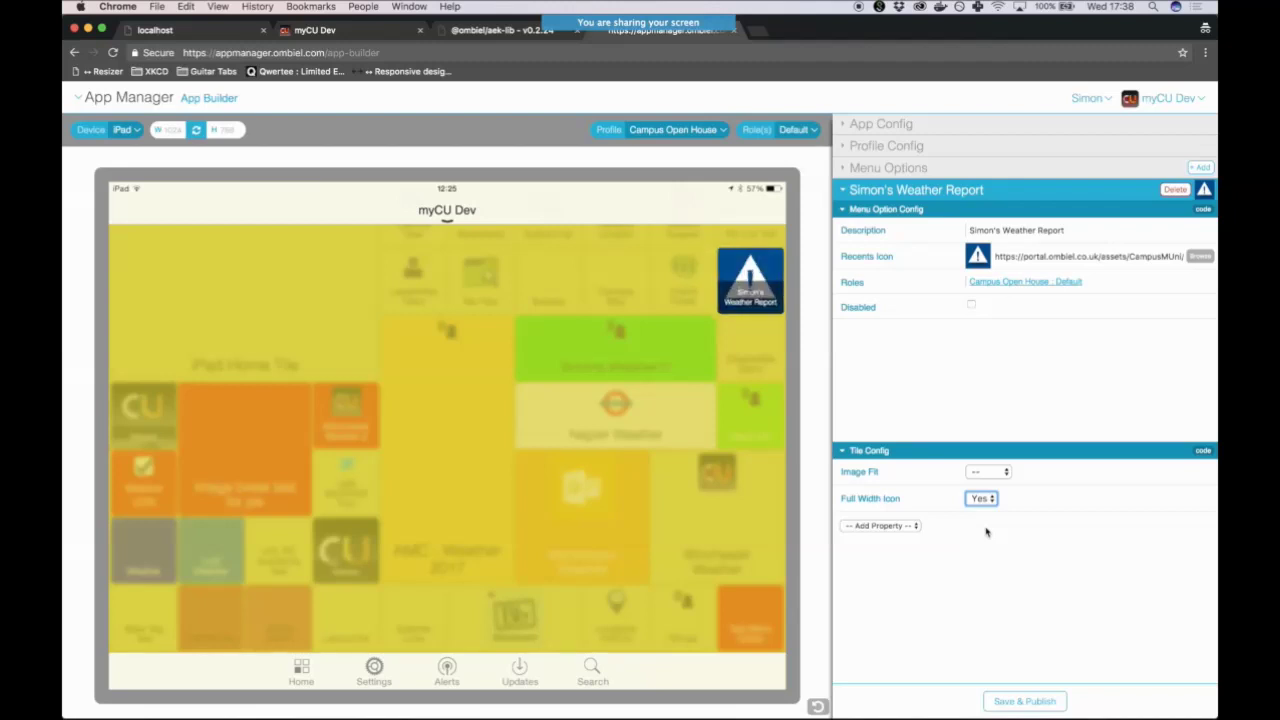
Add the No Label property to the weather report tile and set it to hide label.
{"action": "left_click", "coordinate": [900, 527]}
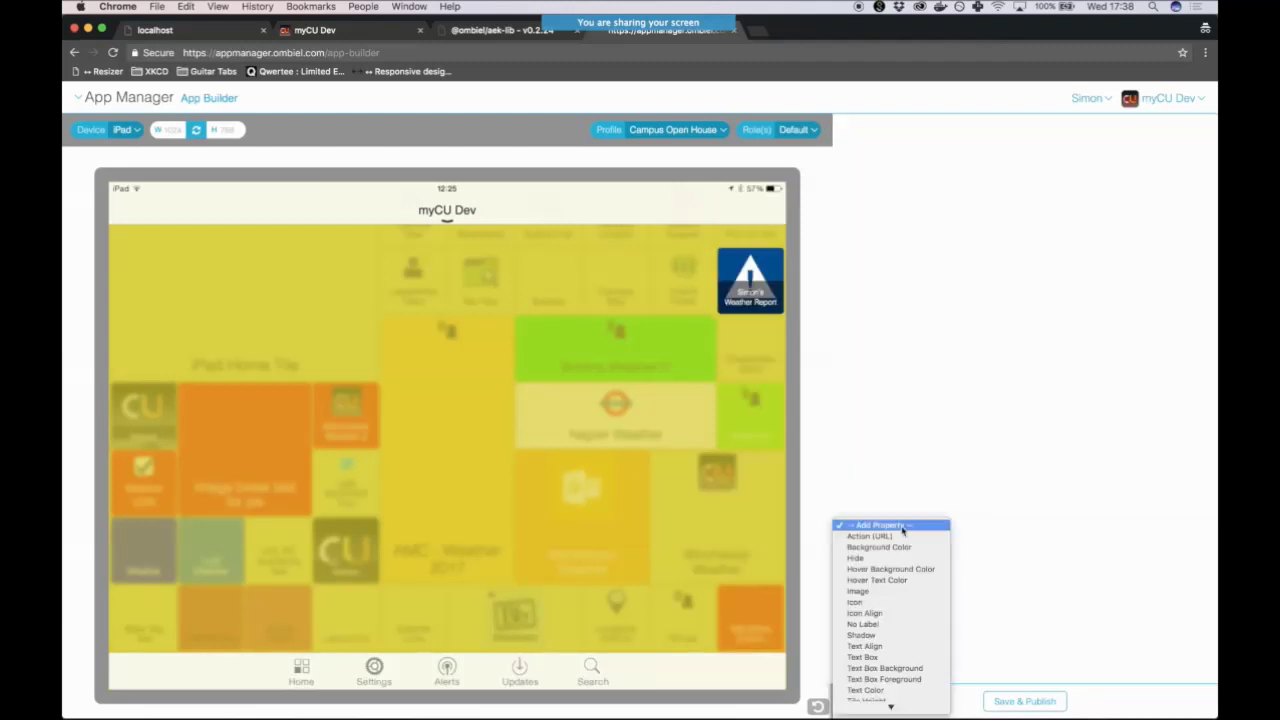
{"action": "left_click", "coordinate": [906, 611]}
{"action": "left_click", "coordinate": [990, 525]}
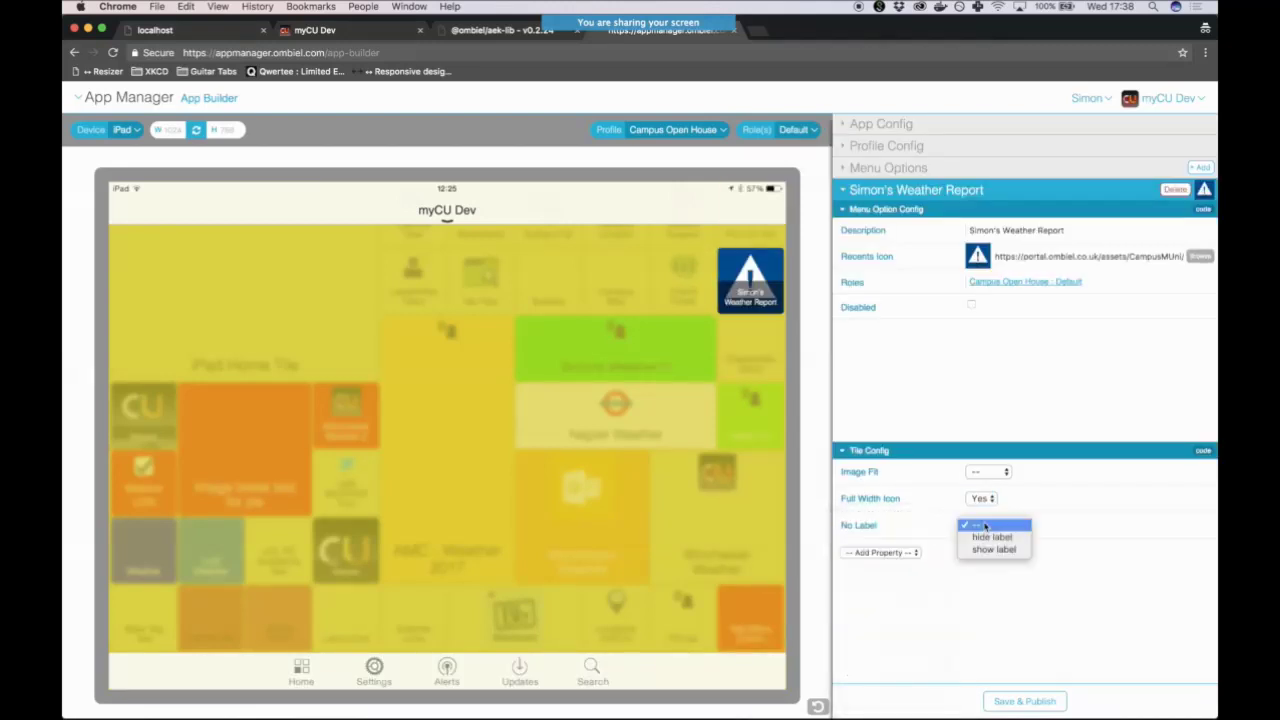
{"action": "left_click", "coordinate": [986, 538]}
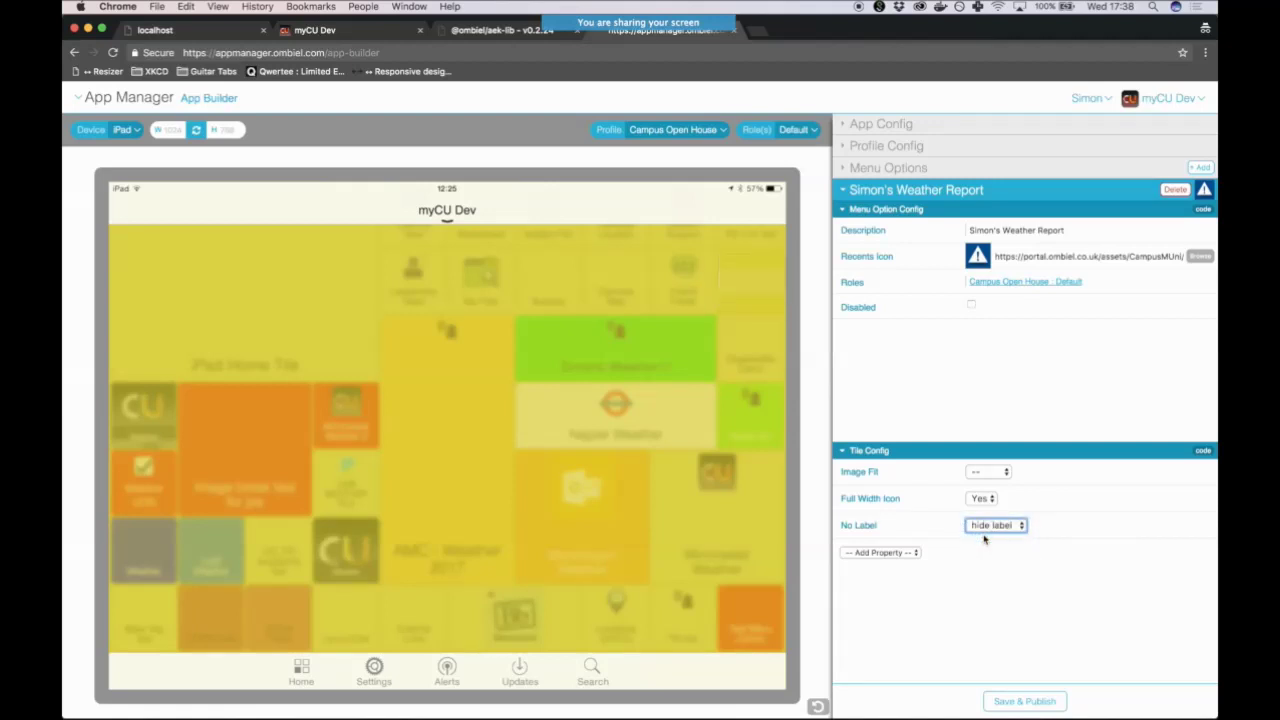
Add the Tile Width and Tile Height properties to the weather report tile and set both to 2.
{"action": "left_click", "coordinate": [884, 552]}
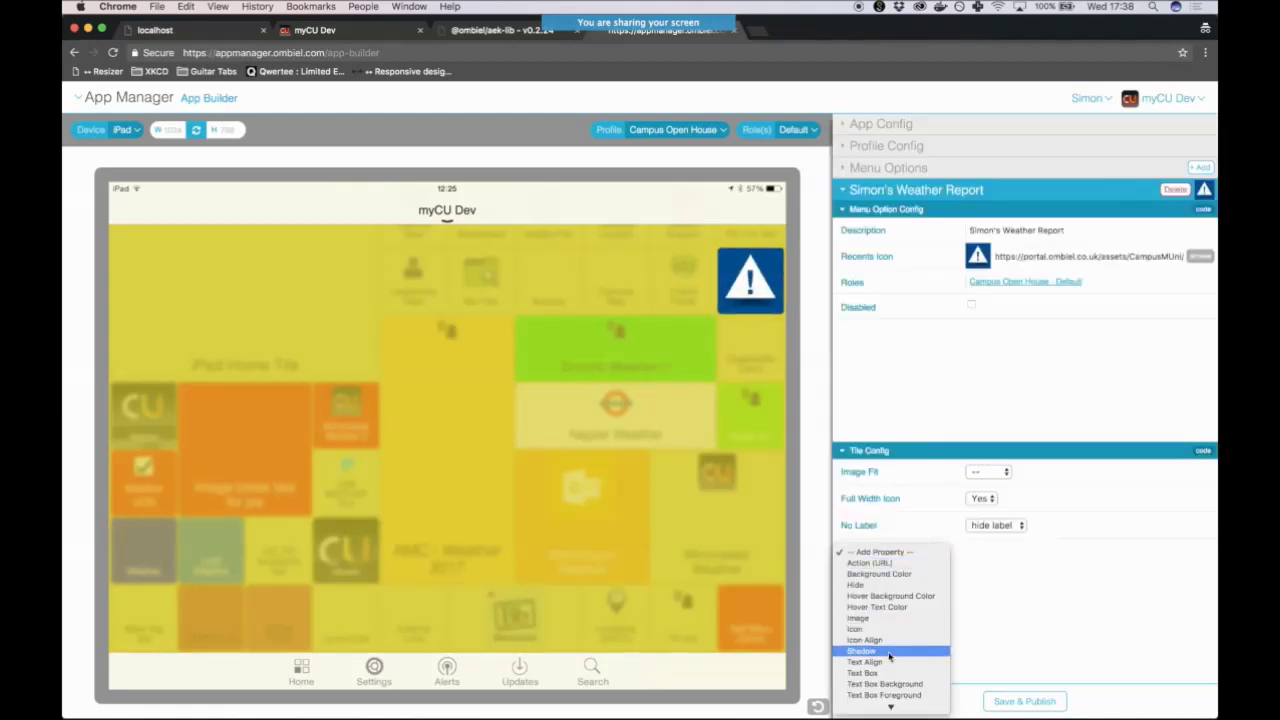
{"action": "left_click", "coordinate": [866, 694]}
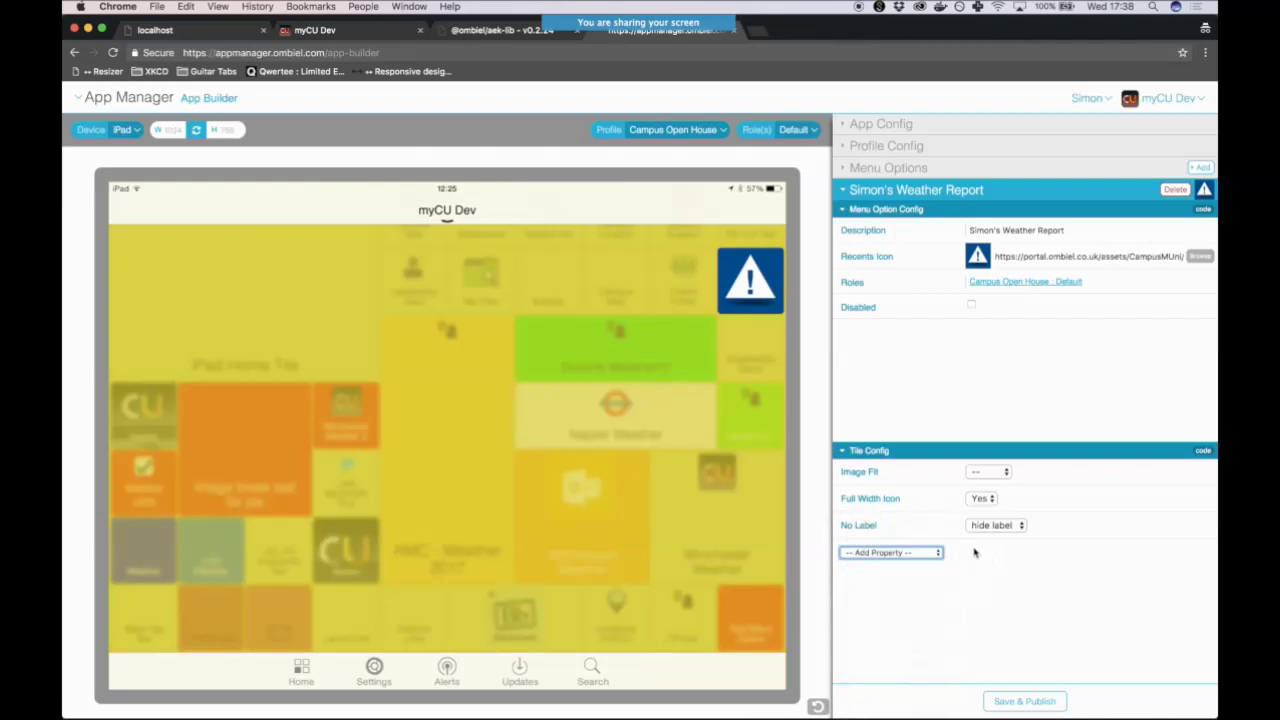
{"action": "left_click", "coordinate": [977, 552]}
{"action": "left_click", "coordinate": [976, 577]}
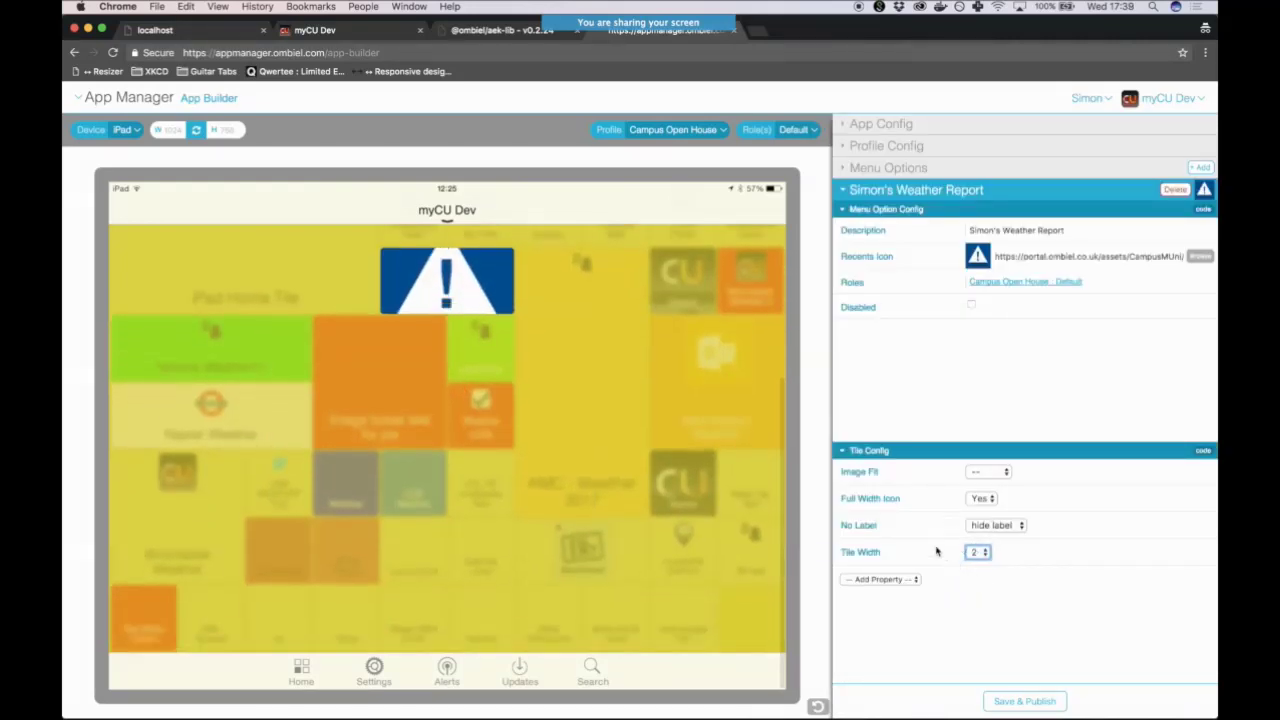
{"action": "left_click", "coordinate": [906, 578]}
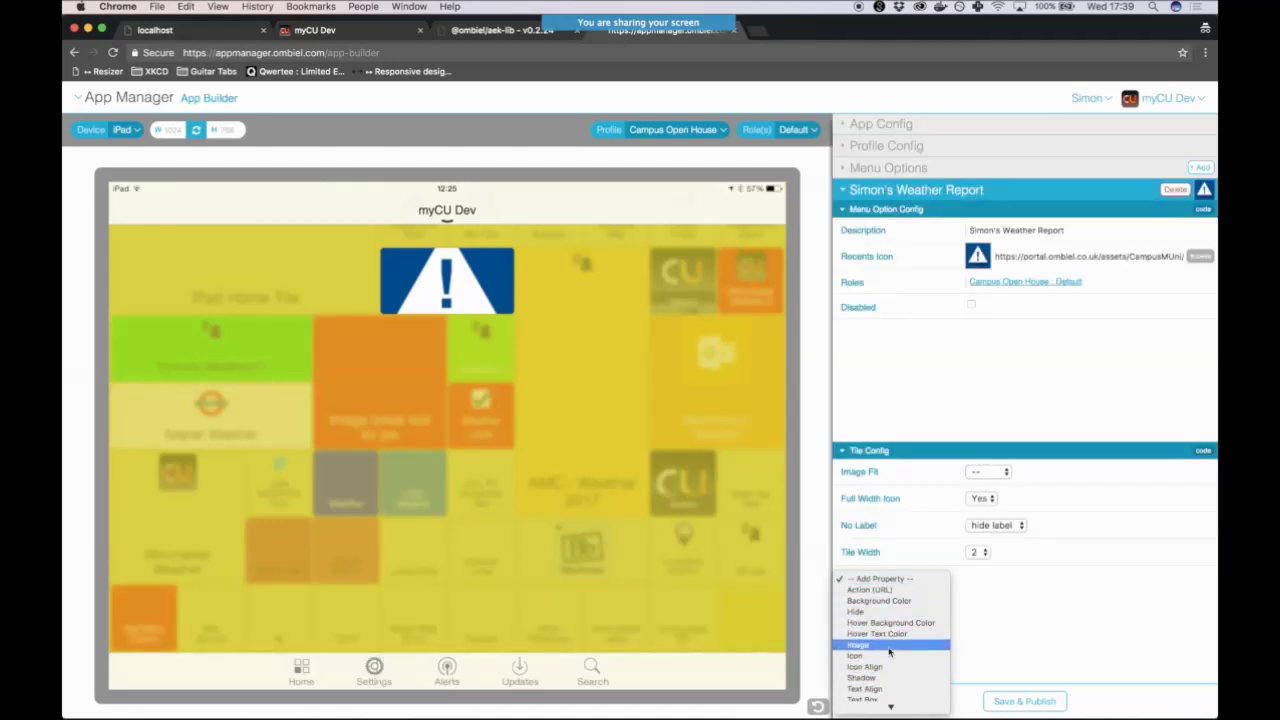
{"action": "scroll", "coordinate": [888, 648], "scroll_direction": "down", "scroll_amount": 2}
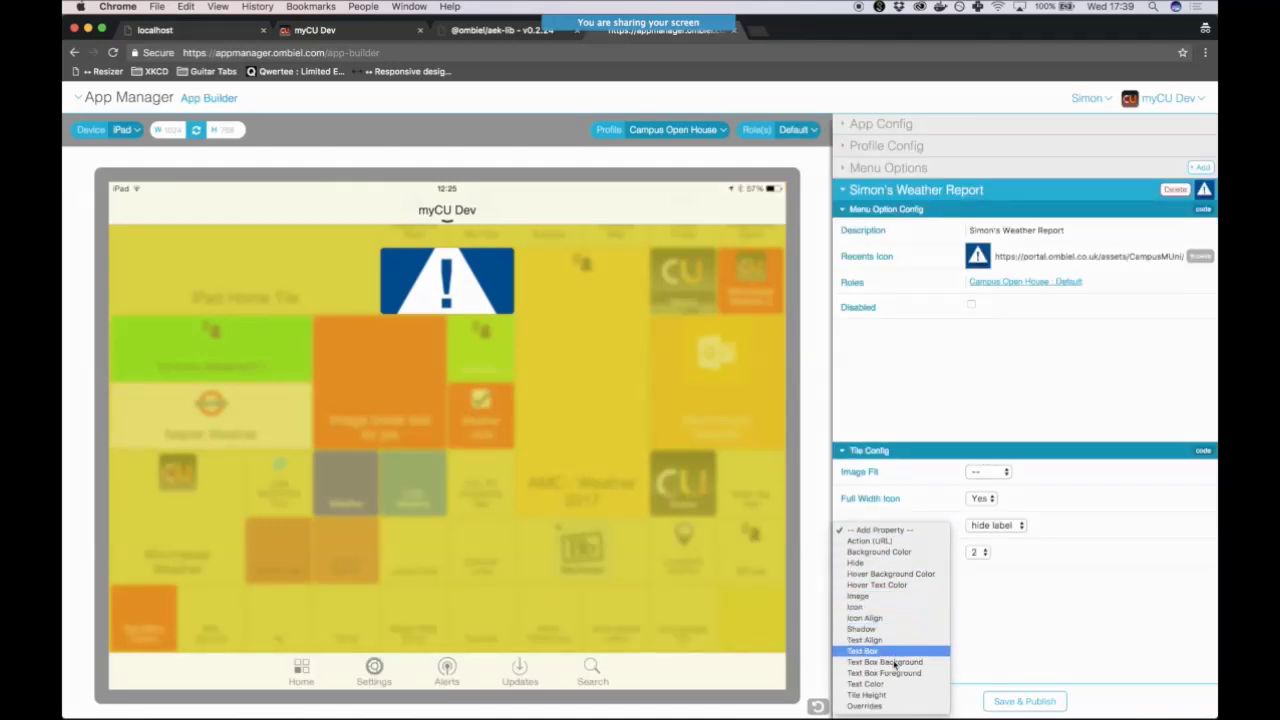
{"action": "left_click", "coordinate": [991, 583]}
{"action": "left_click", "coordinate": [978, 580]}
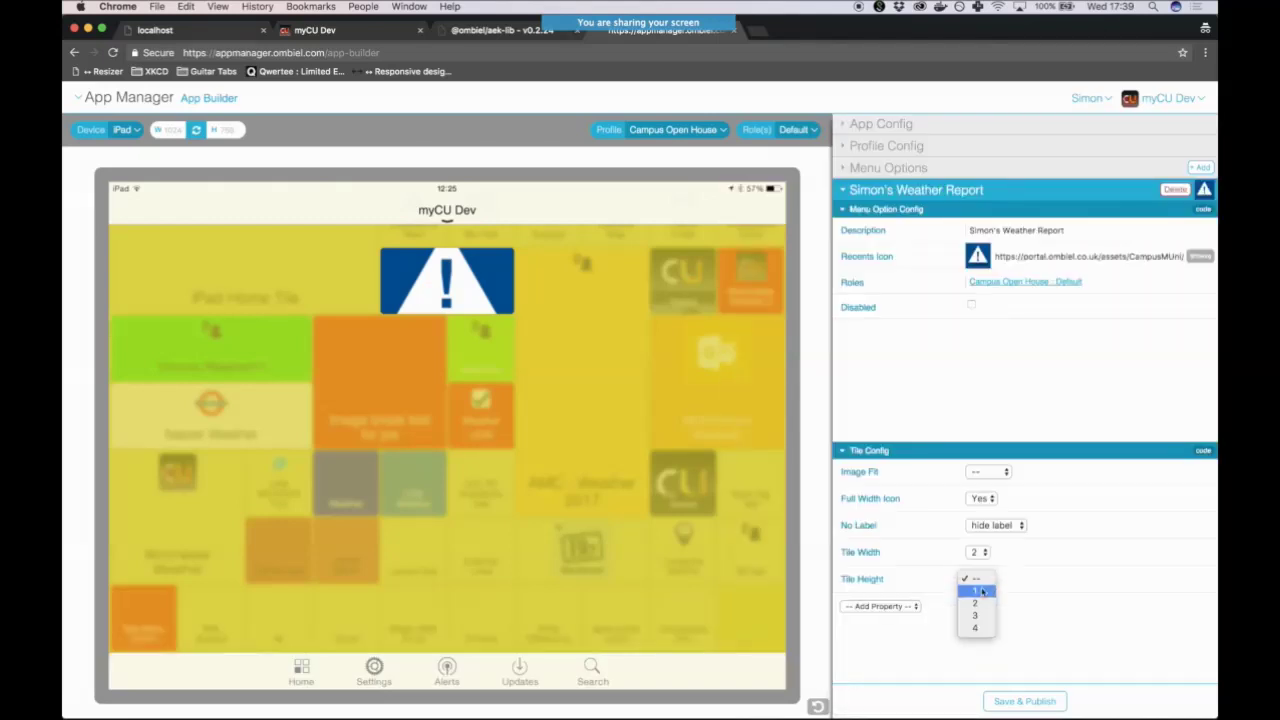
{"action": "left_click", "coordinate": [982, 604]}
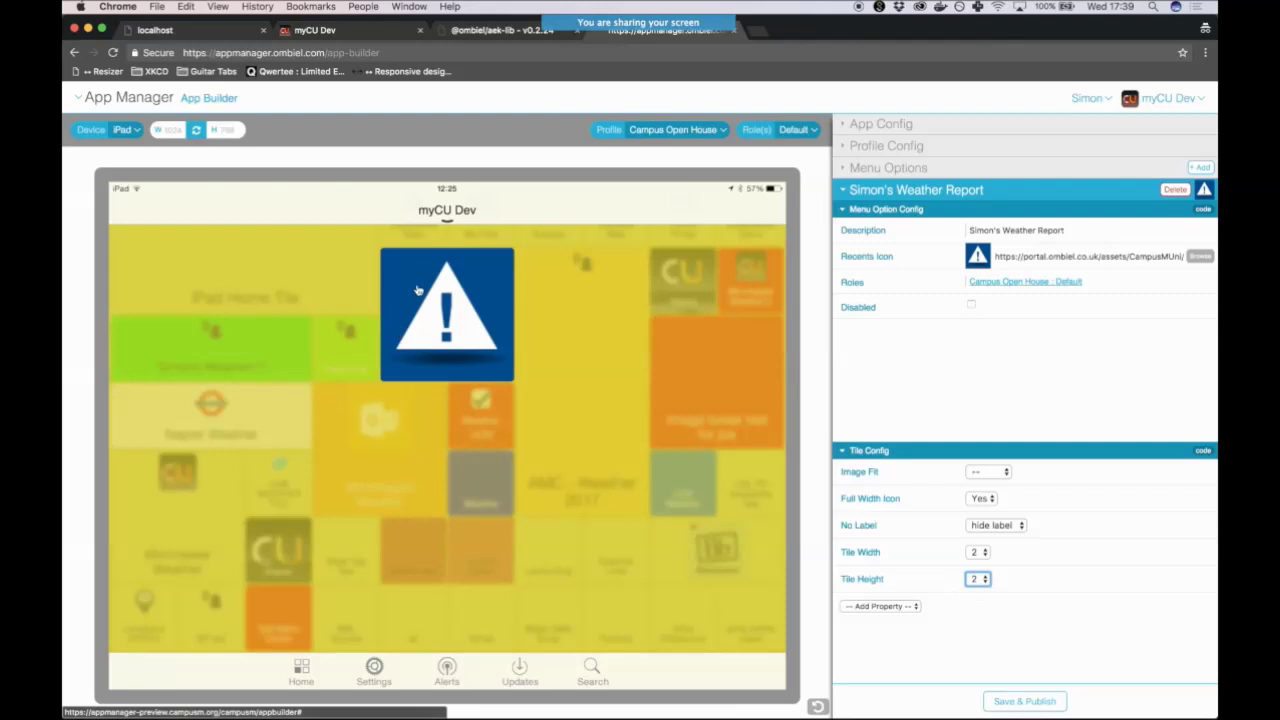
Move the weather report tile to the first position in the top row of the Campus Open House home screen.
{"action": "scroll", "coordinate": [479, 406], "scroll_direction": "up", "scroll_amount": 3}
{"action": "left_click_drag", "start_coordinate": [447, 478], "coordinate": [422, 285]}
{"action": "left_click_drag", "start_coordinate": [422, 445], "coordinate": [146, 296]}
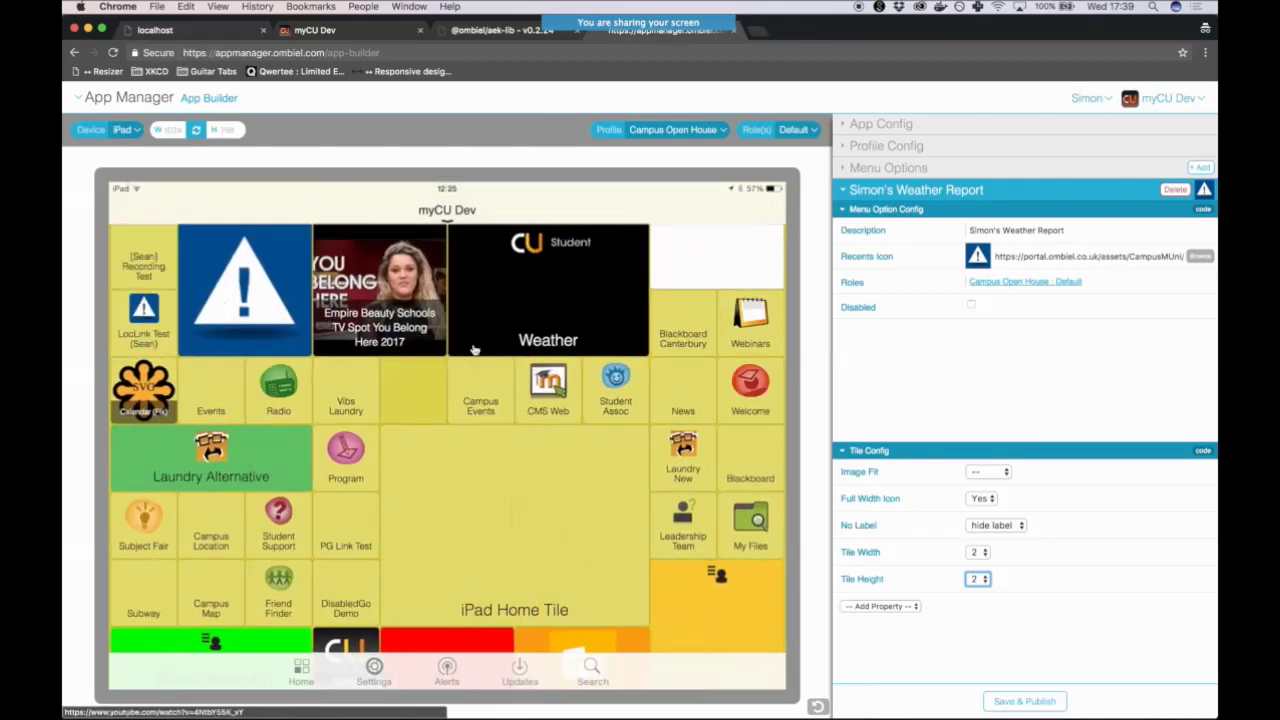
{"action": "left_click_drag", "start_coordinate": [272, 312], "coordinate": [175, 312]}
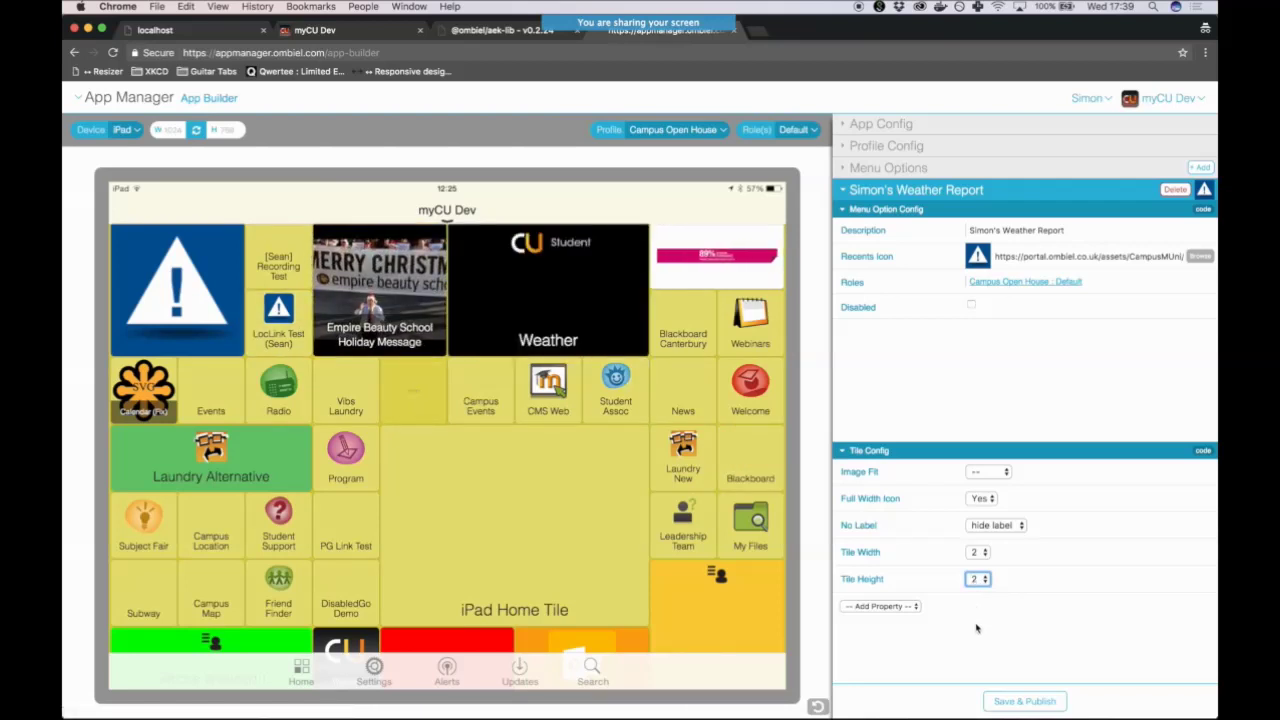
Save and publish the modified profile and menu option, and dismiss the confirmation.
{"action": "left_click", "coordinate": [1041, 702]}
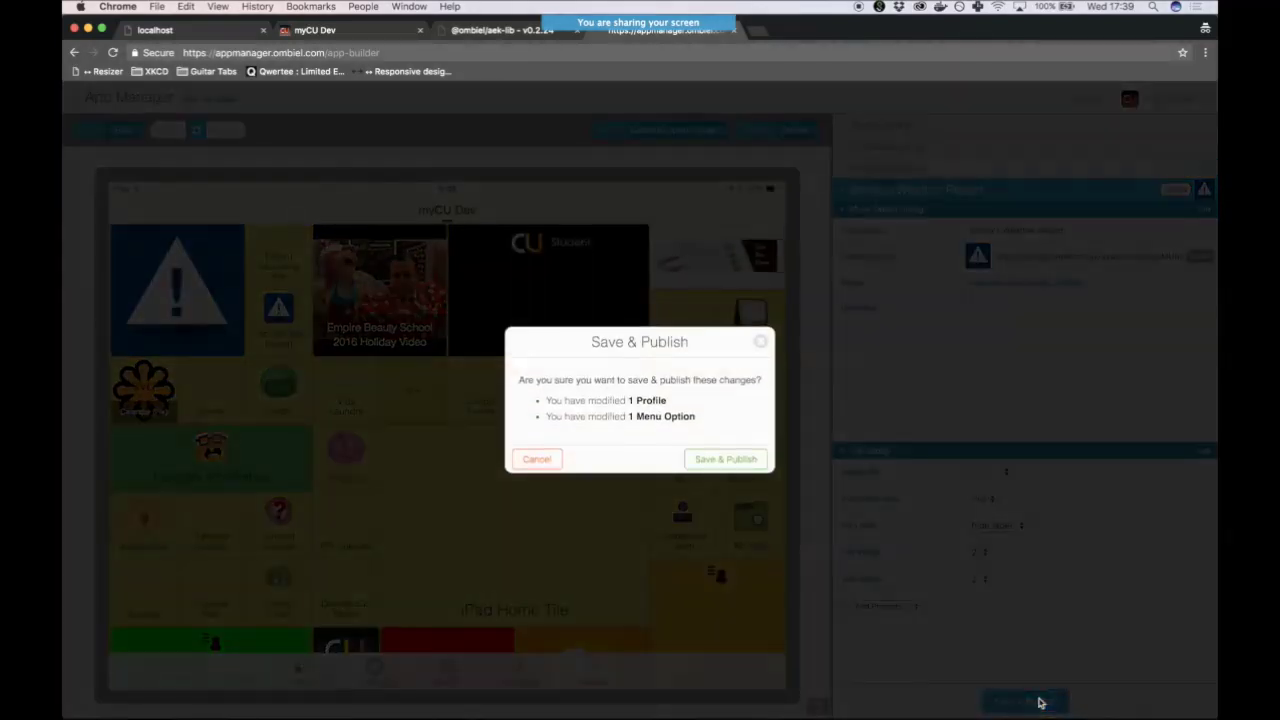
{"action": "left_click", "coordinate": [740, 465]}
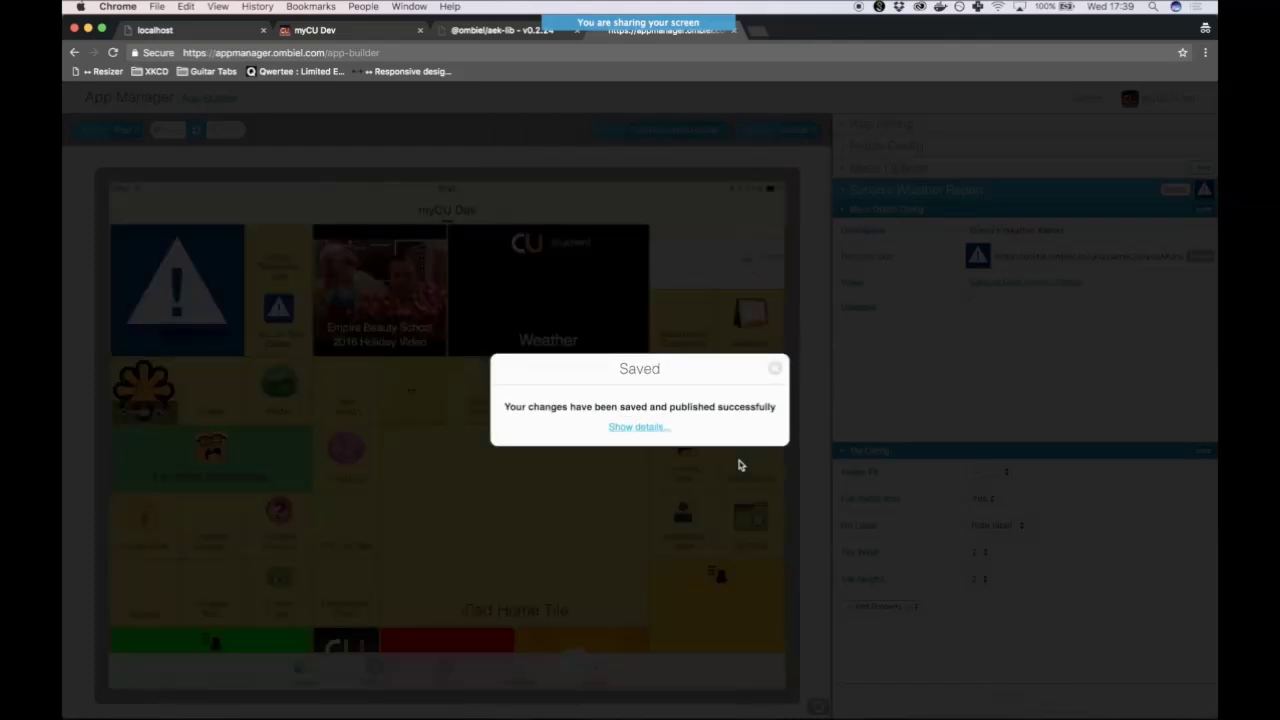
{"action": "left_click", "coordinate": [779, 371]}
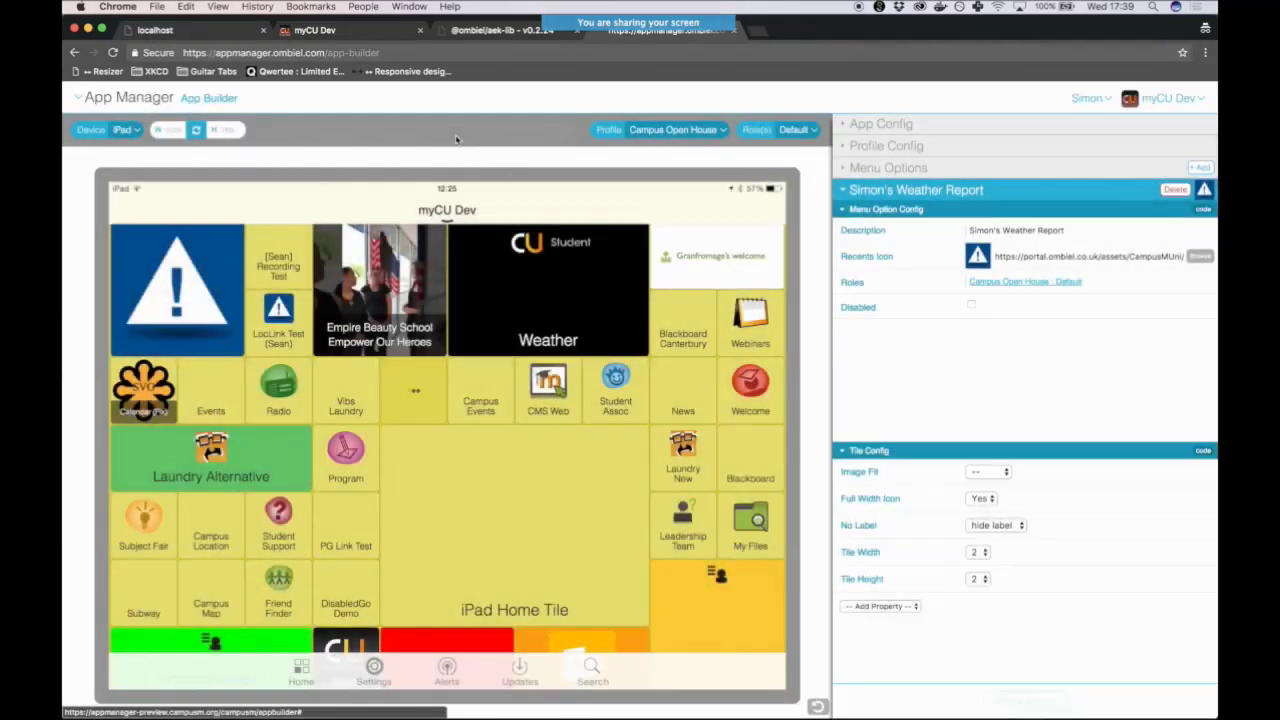
{"action": "left_click", "coordinate": [316, 34]}
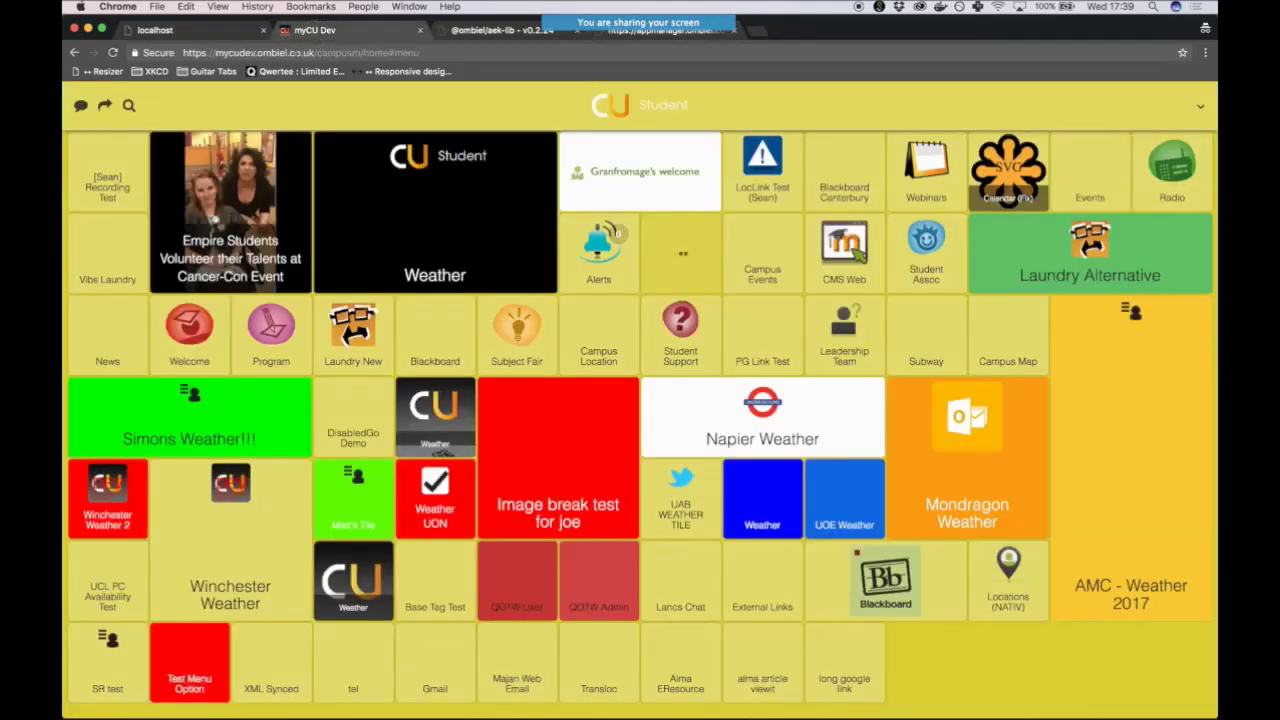
{"action": "left_click_drag", "start_coordinate": [314, 54], "coordinate": [485, 56]}
{"action": "key", "text": "BackSpace"}
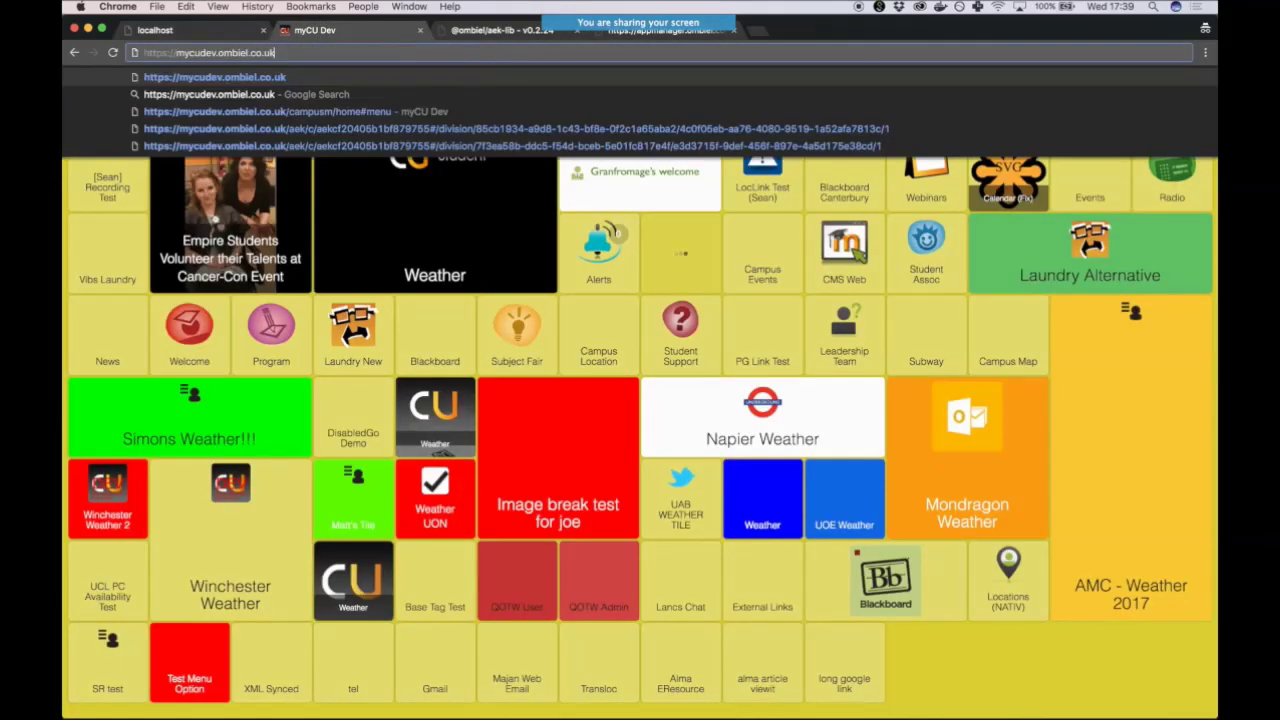
{"action": "key", "text": "Return"}
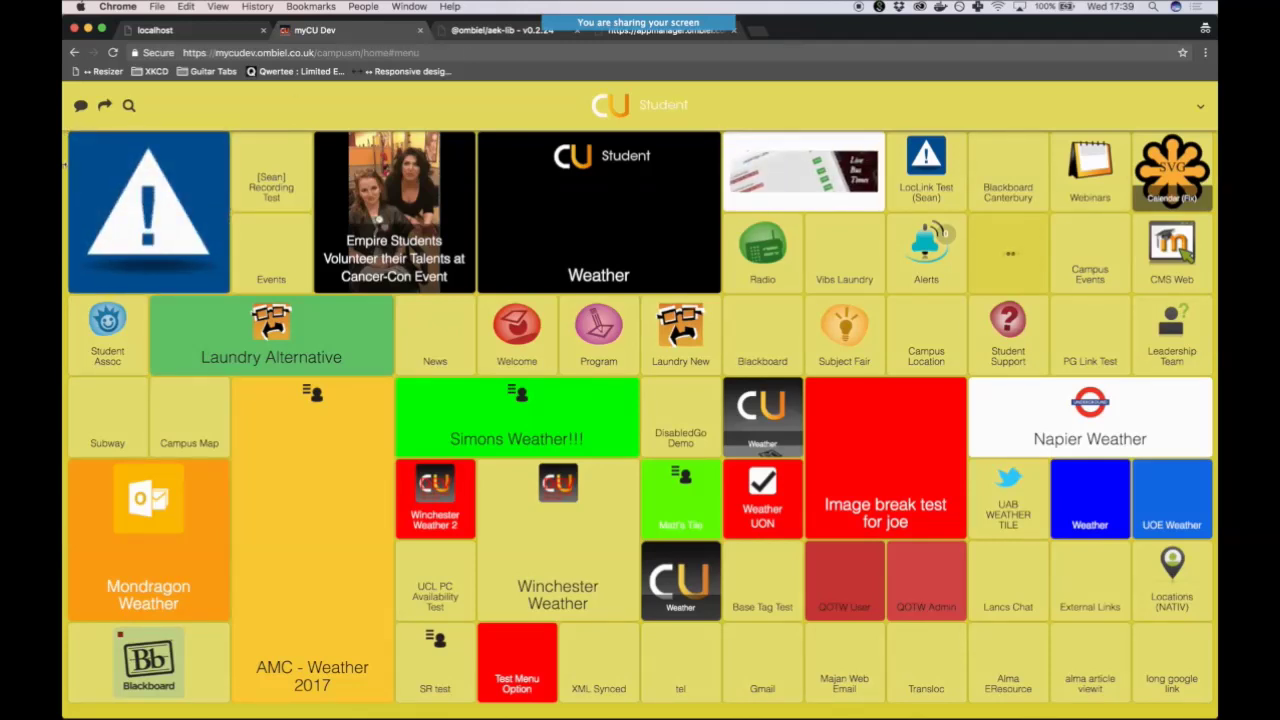
{"action": "left_click", "coordinate": [185, 205]}
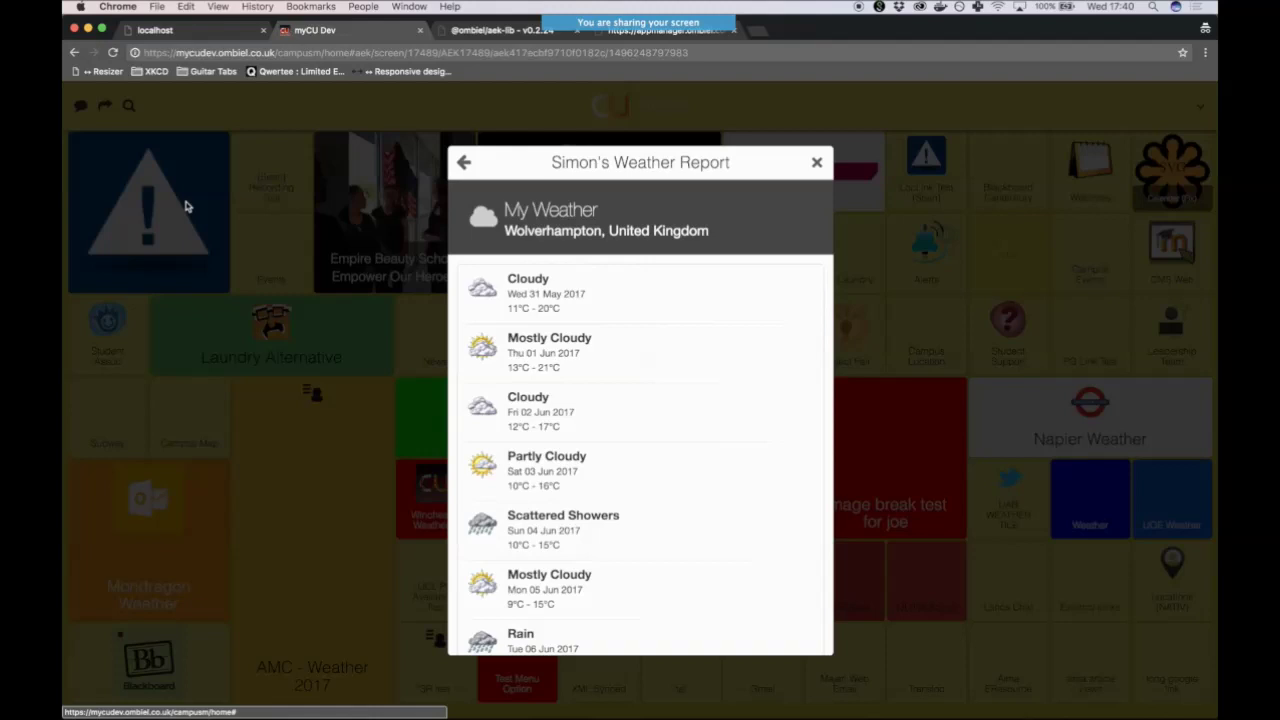
{"action": "scroll", "coordinate": [646, 452], "scroll_direction": "down", "scroll_amount": 3}
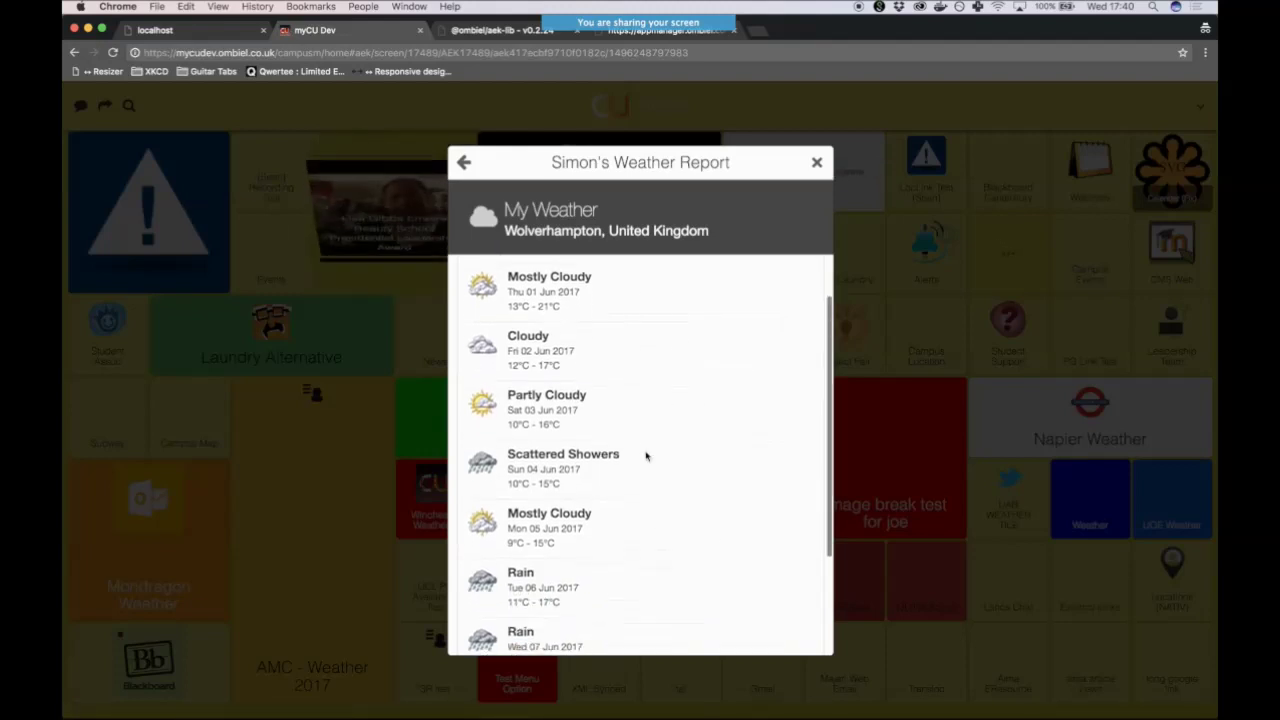